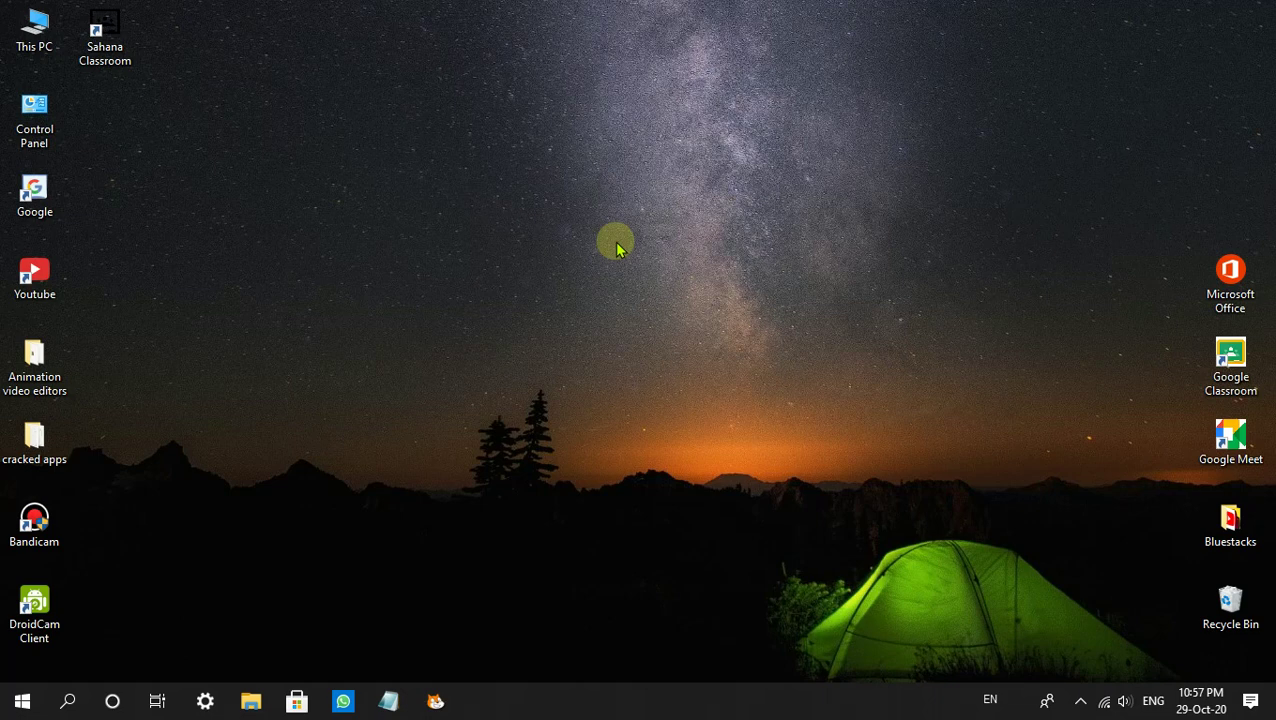
Open Notepad in a maximized window and write a short self-introduction sentence in romanized Hindi.
click(389, 703)
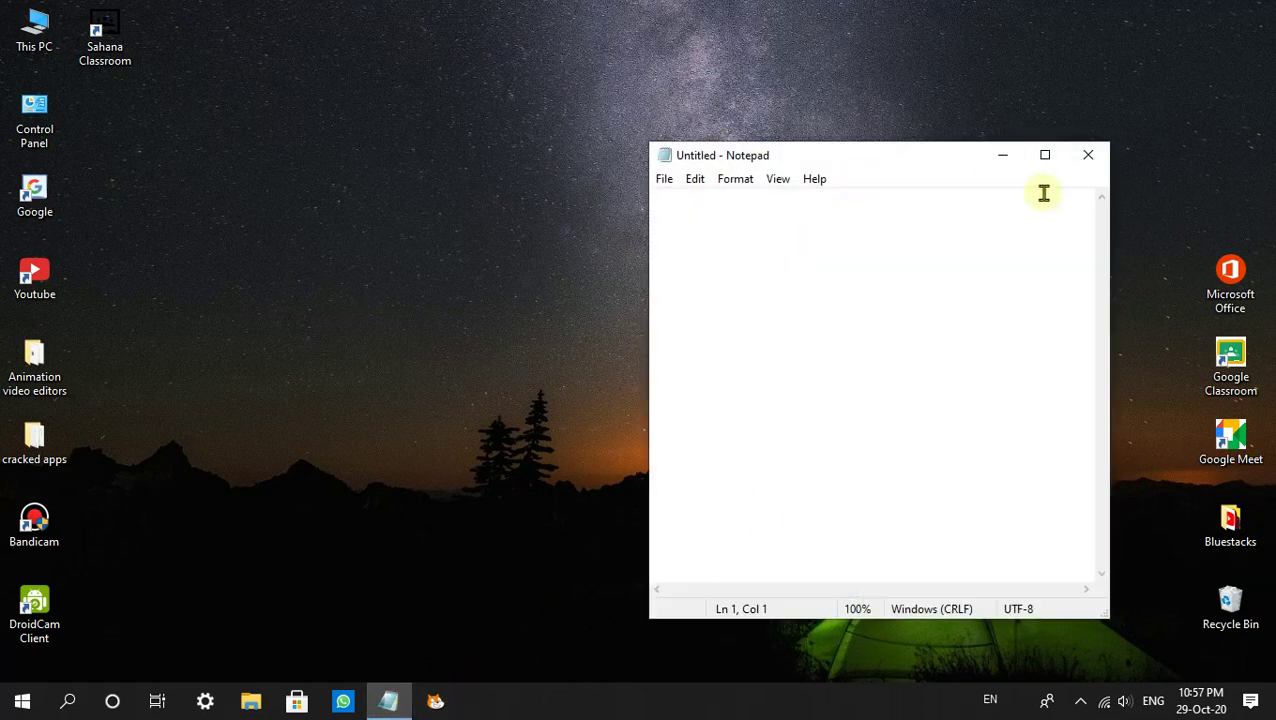
click(1045, 153)
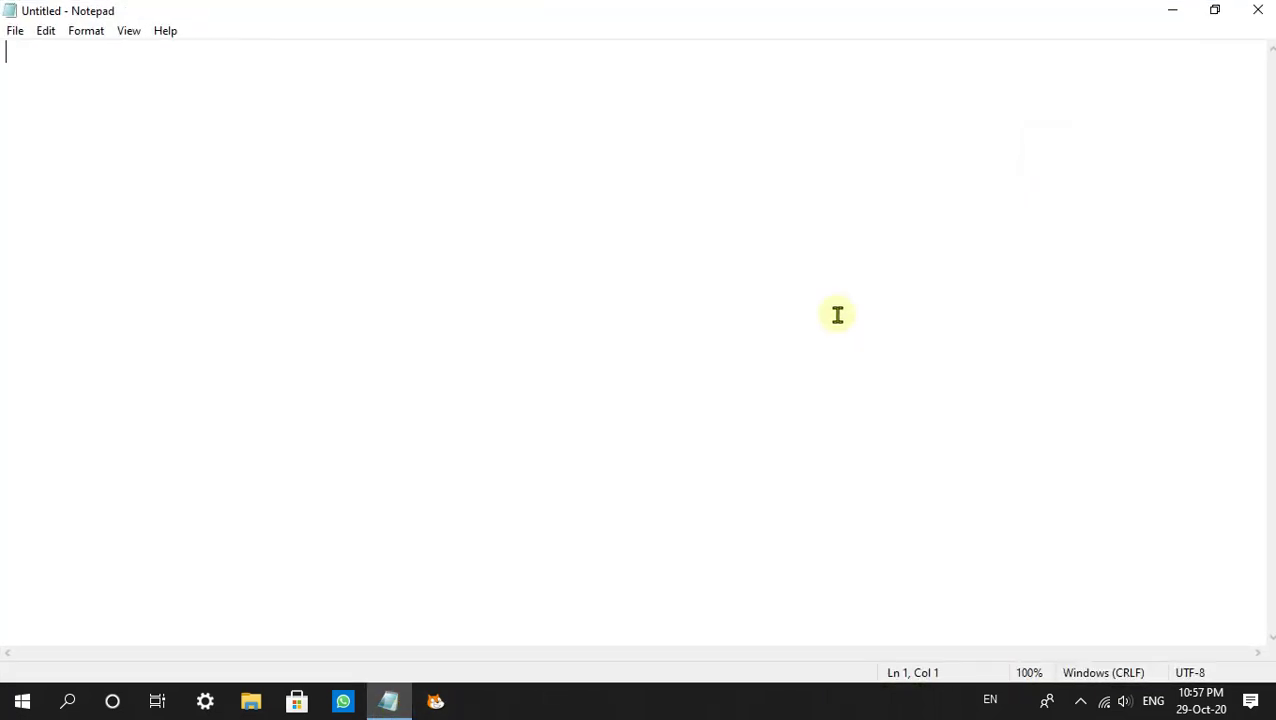
text(ma)
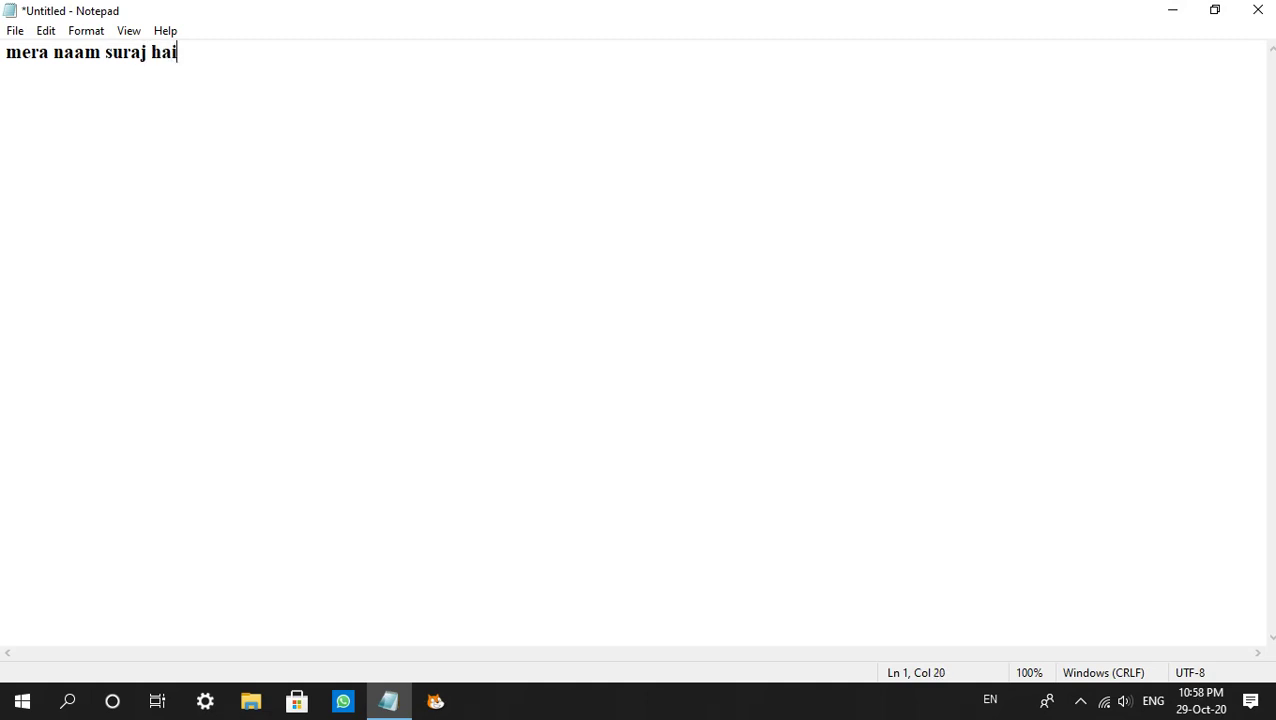
Delete the whole sample sentence so the Notepad document is empty.
key(BackSpace)
key(BackSpace)
key(BackSpace)
key(BackSpace)
key(BackSpace)
key(BackSpace)
key(BackSpace)
key(BackSpace)
key(BackSpace)
key(BackSpace)
key(BackSpace)
key(BackSpace)
key(BackSpace)
key(BackSpace)
key(BackSpace)
key(BackSpace)
key(BackSpace)
key(BackSpace)
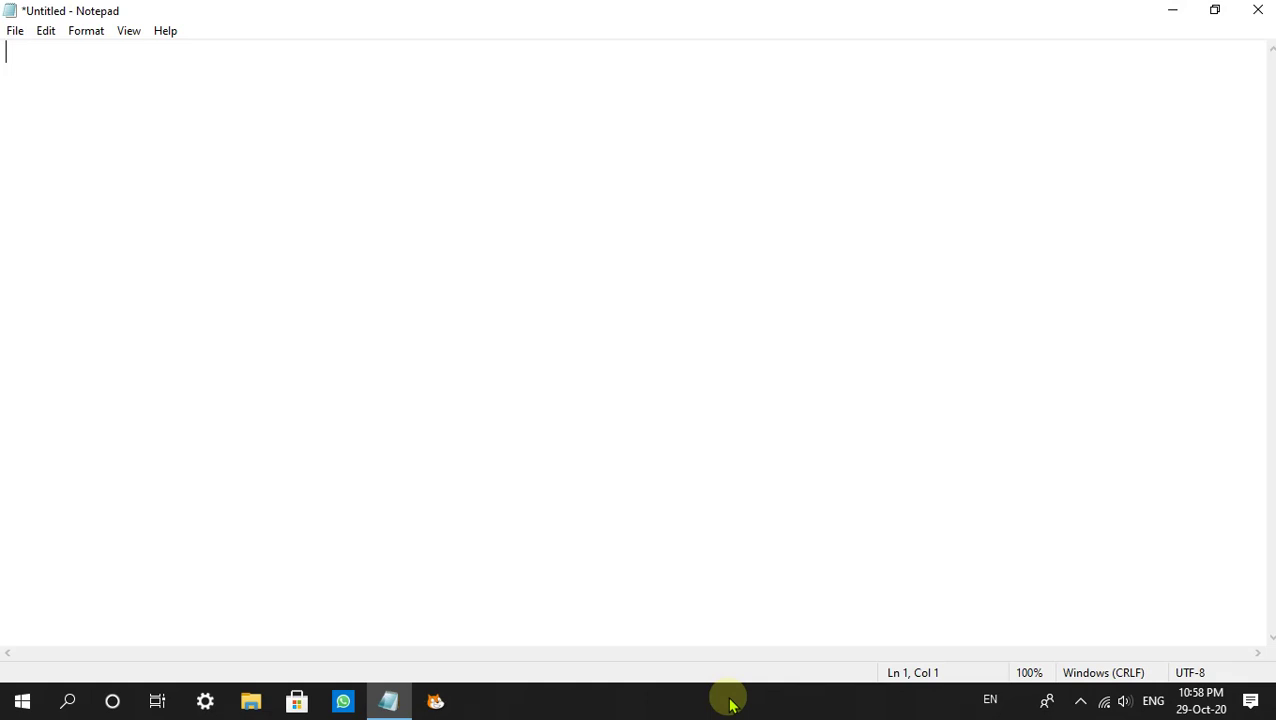
Minimize Notepad and refresh the desktop twice.
click(1155, 14)
right_click(728, 26)
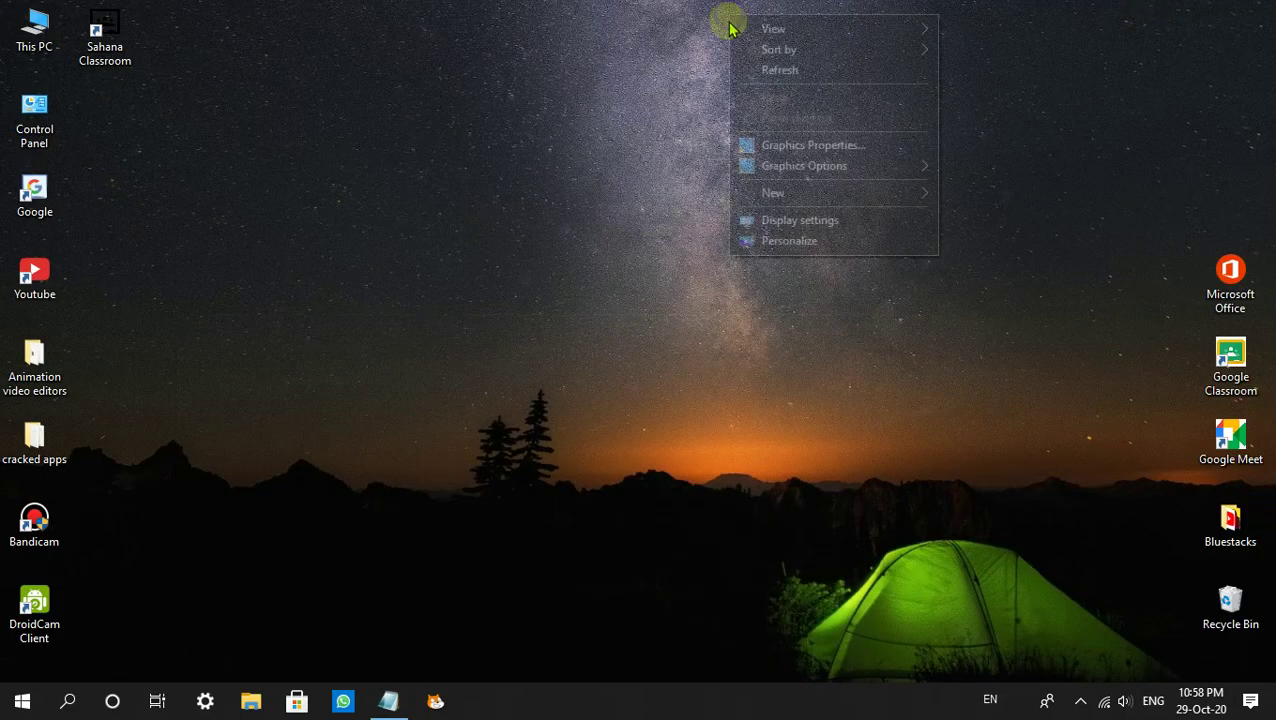
click(748, 70)
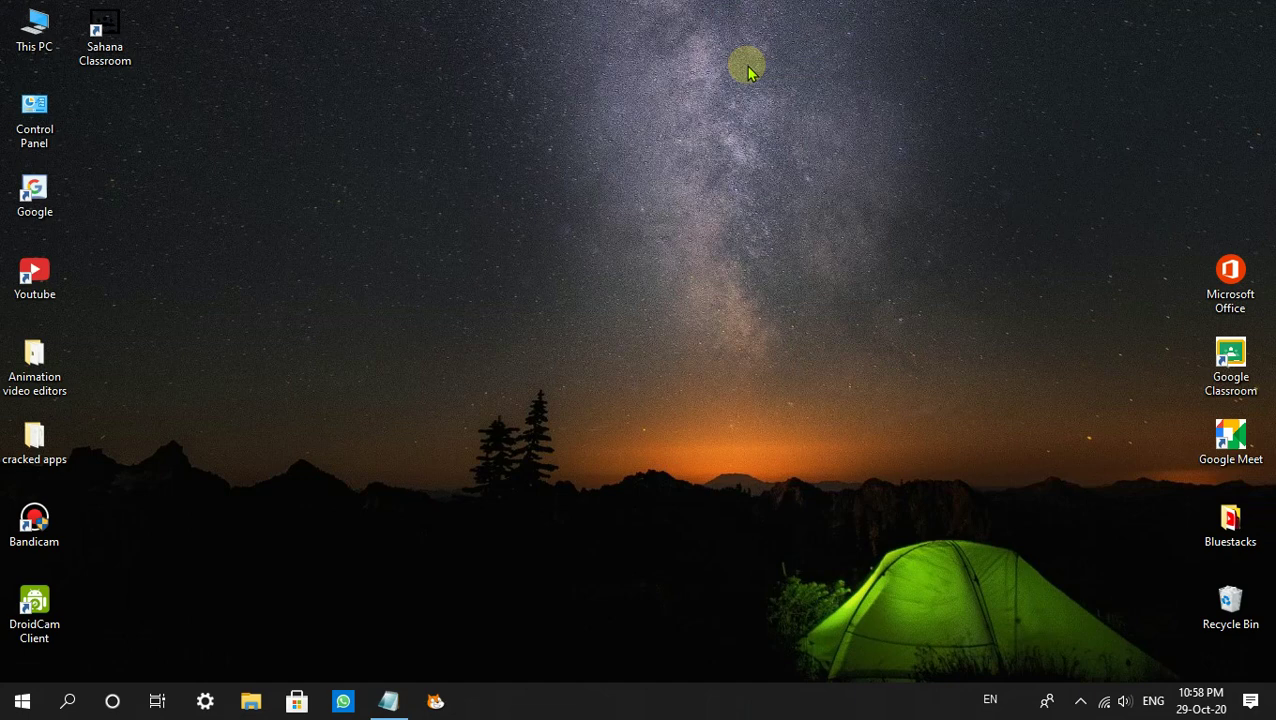
right_click(760, 6)
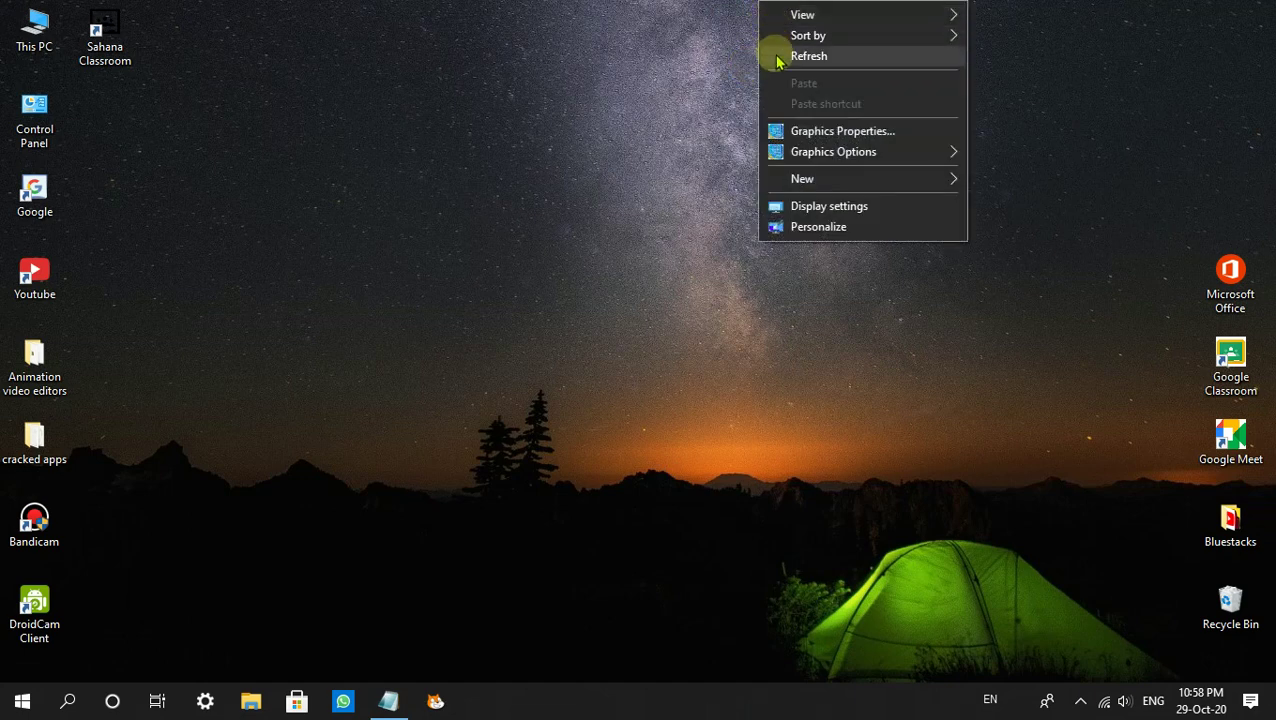
click(775, 55)
Switch to the browser through the desktop's Google shortcut and search for "microsoft indic language input tool".
double_click(48, 192)
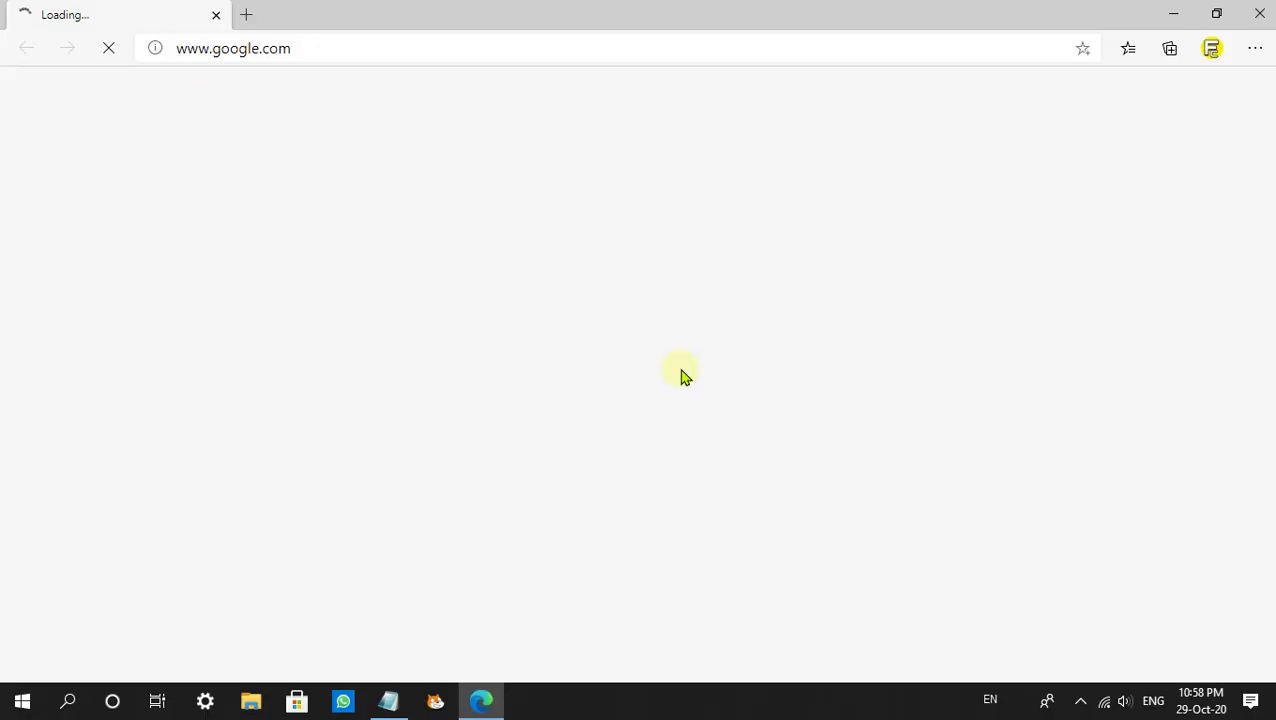
click(621, 254)
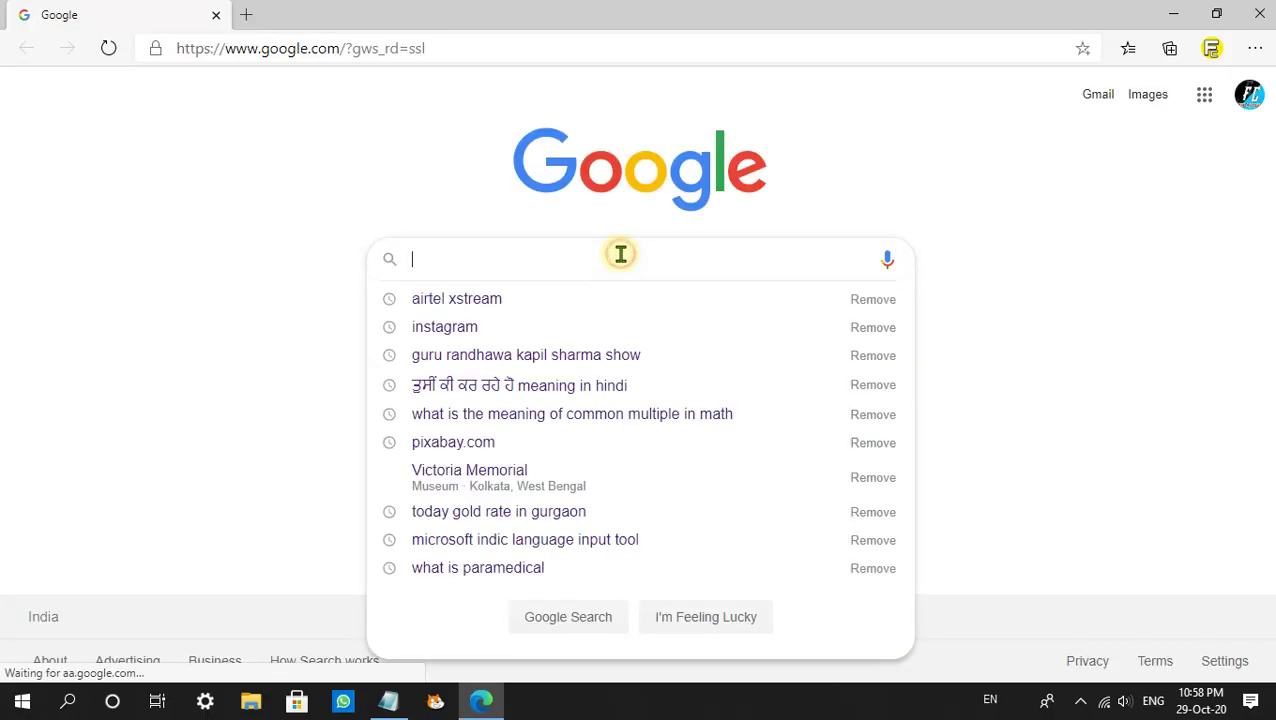
text(min)
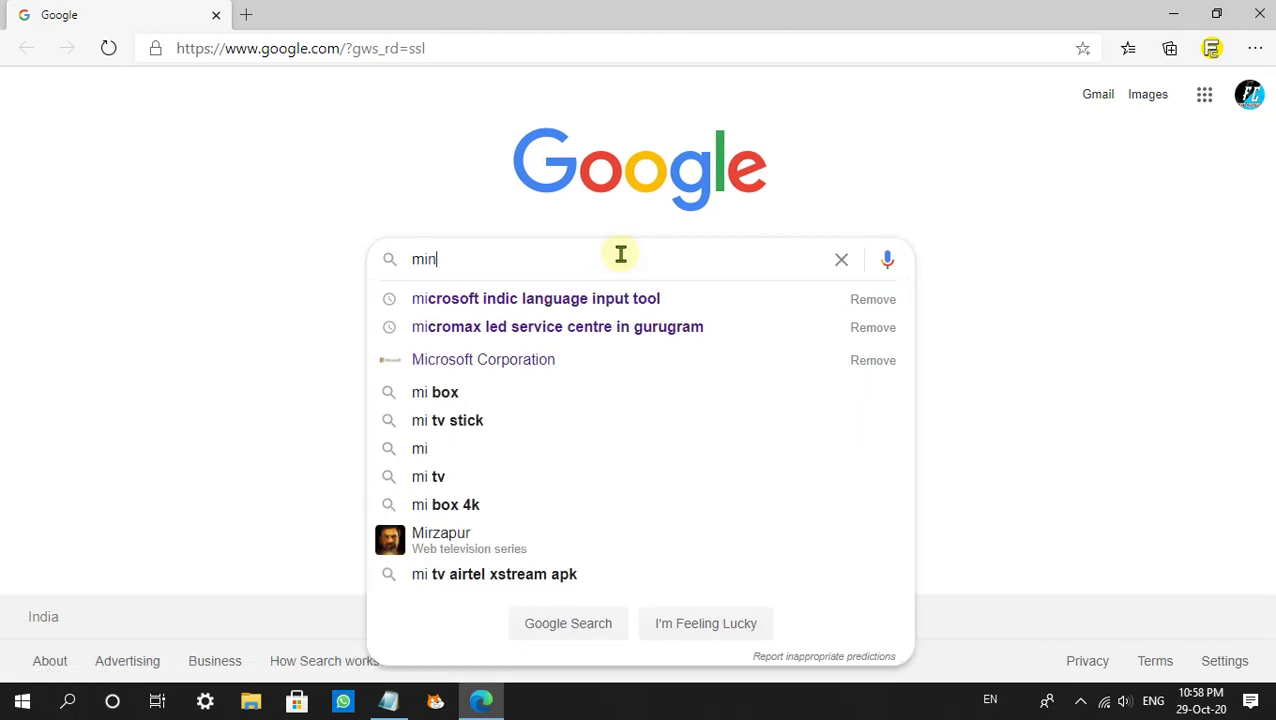
key(BackSpace)
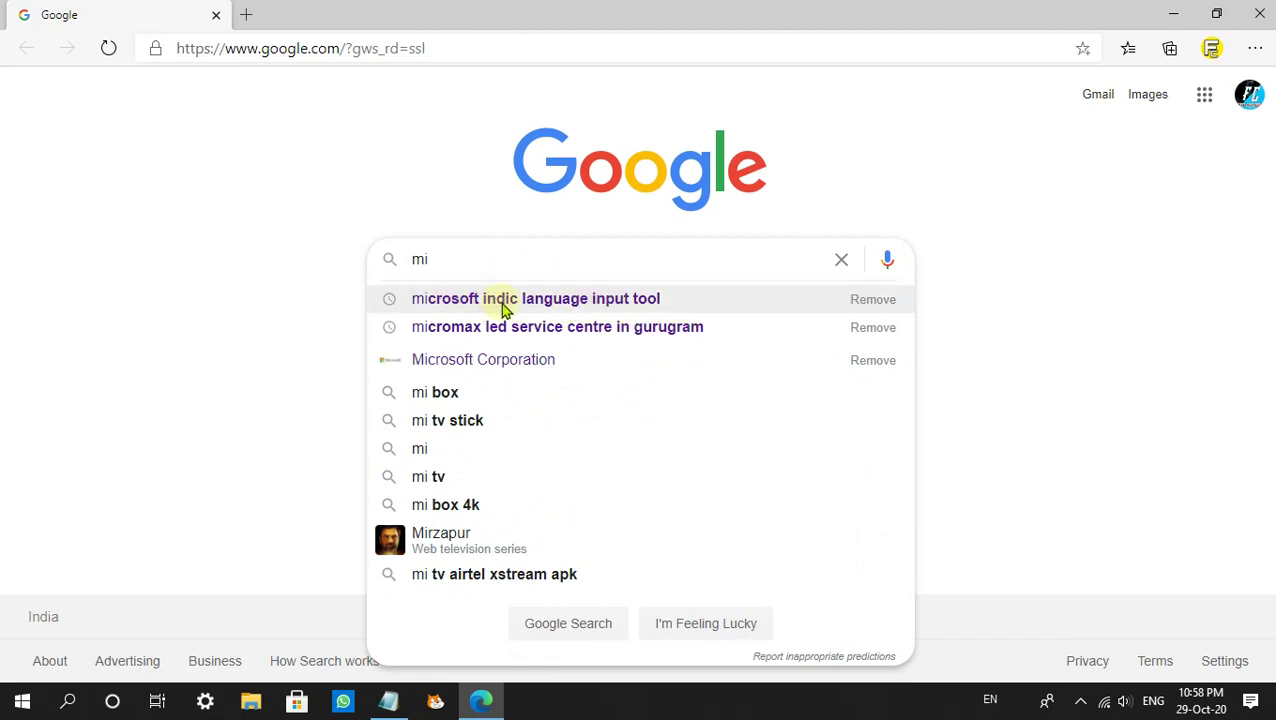
click(672, 305)
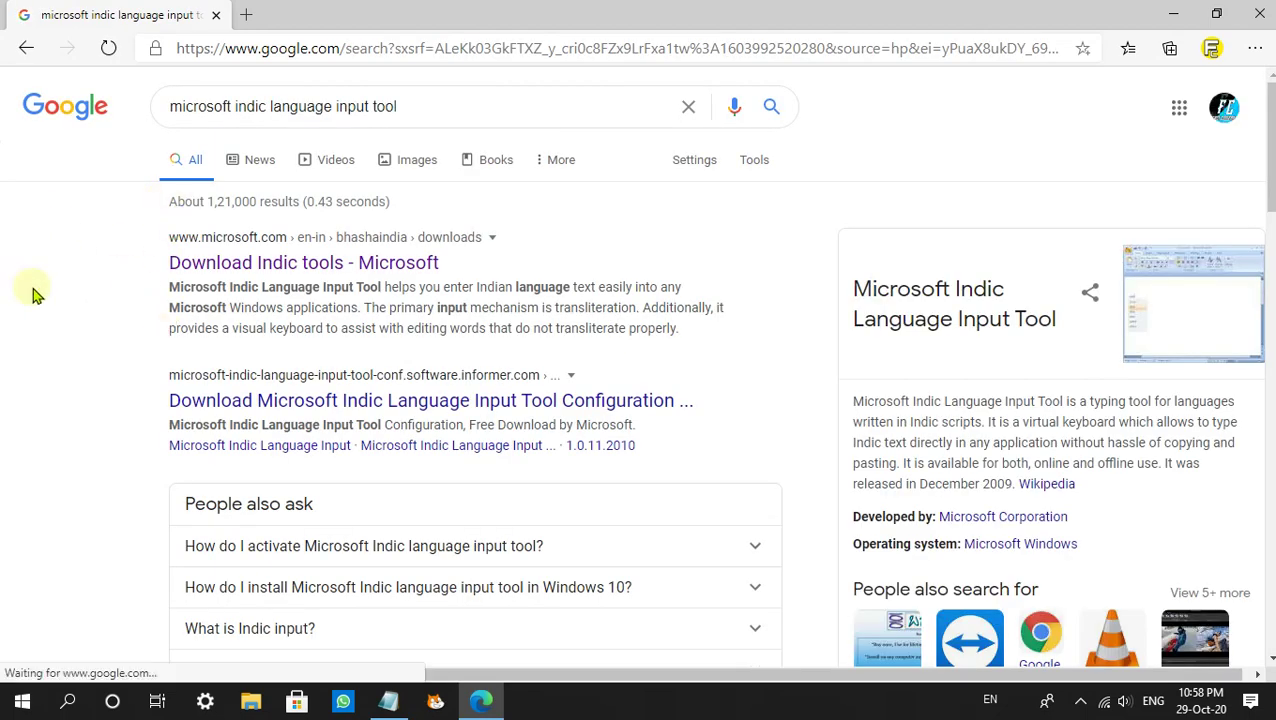
Look over the software.informer download page for Microsoft Indic Language Input Tool Configuration and return to the search results.
click(278, 400)
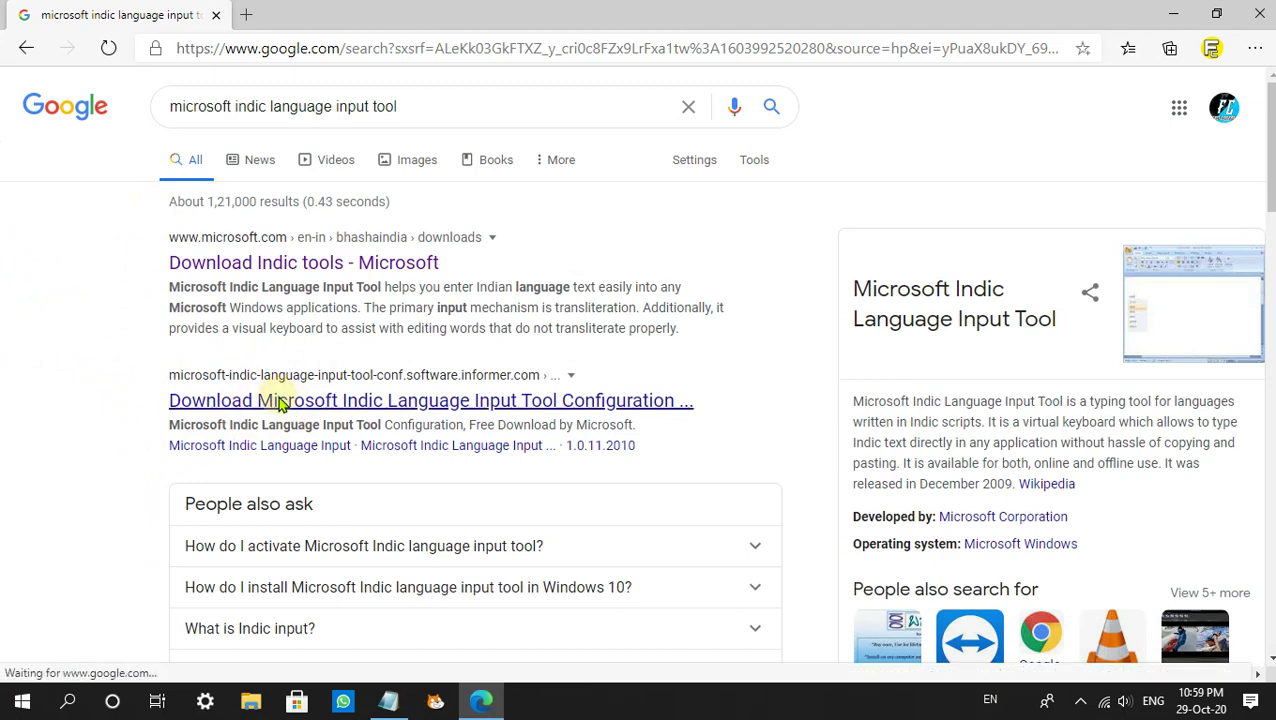
scroll(90, 412, down, 3)
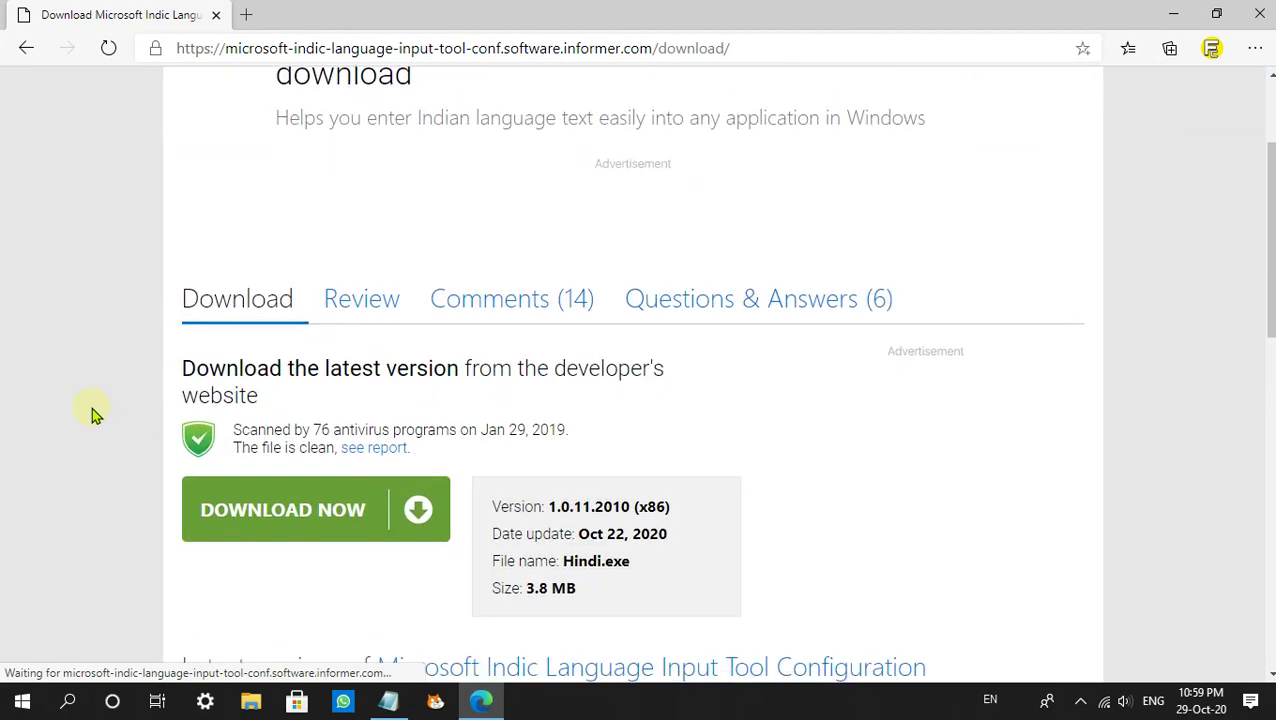
scroll(90, 412, down, 1)
click(30, 52)
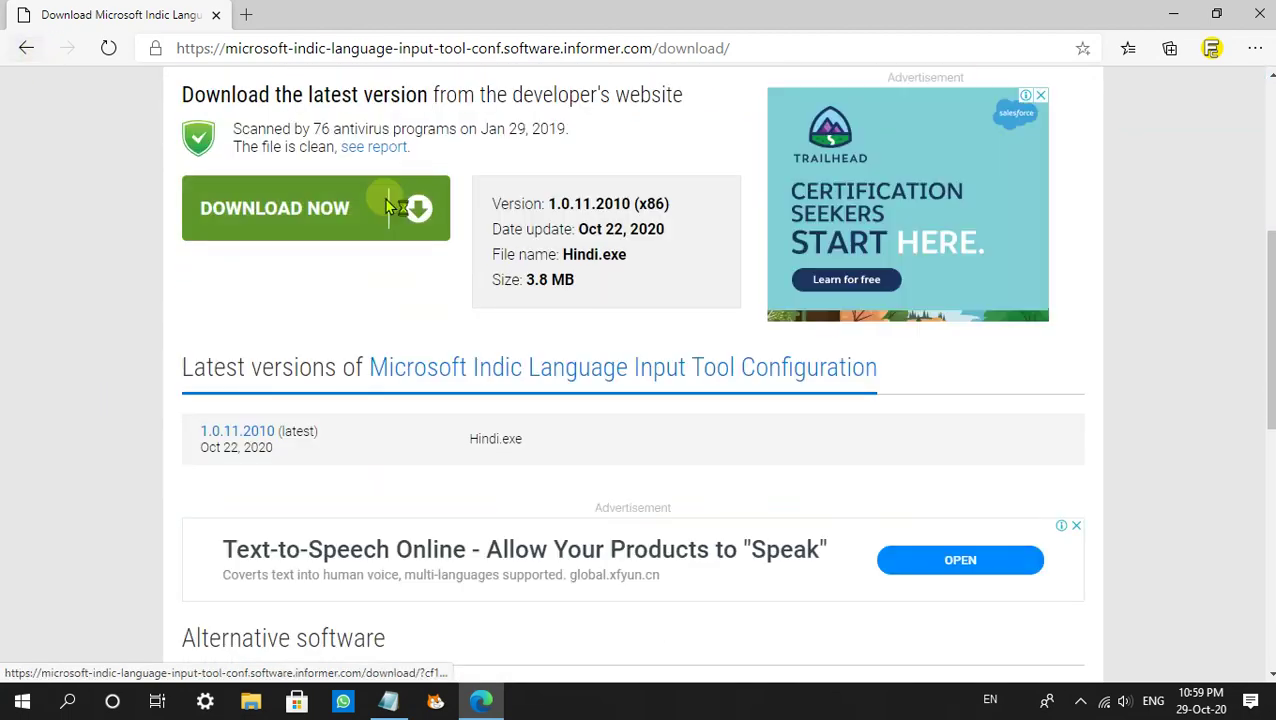
Open Microsoft's Download Indic tools page and examine the ILIT and Indic Input download tables.
click(289, 264)
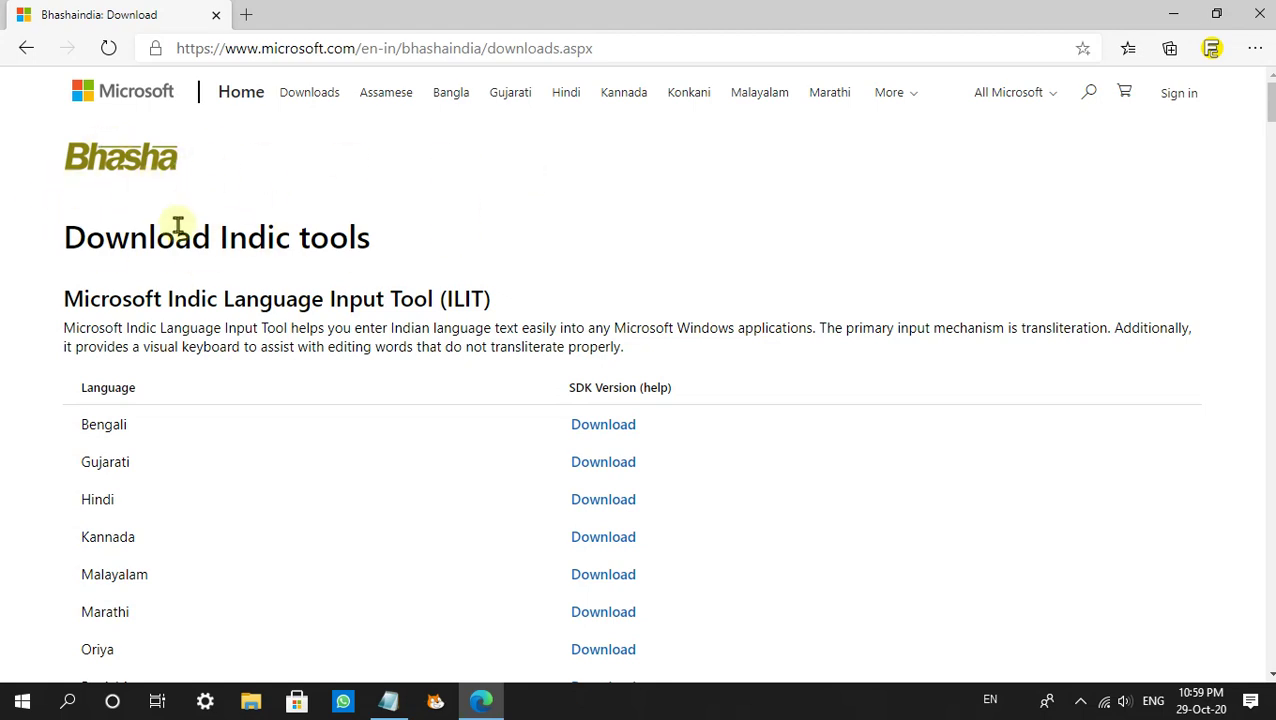
scroll(1106, 373, down, 1)
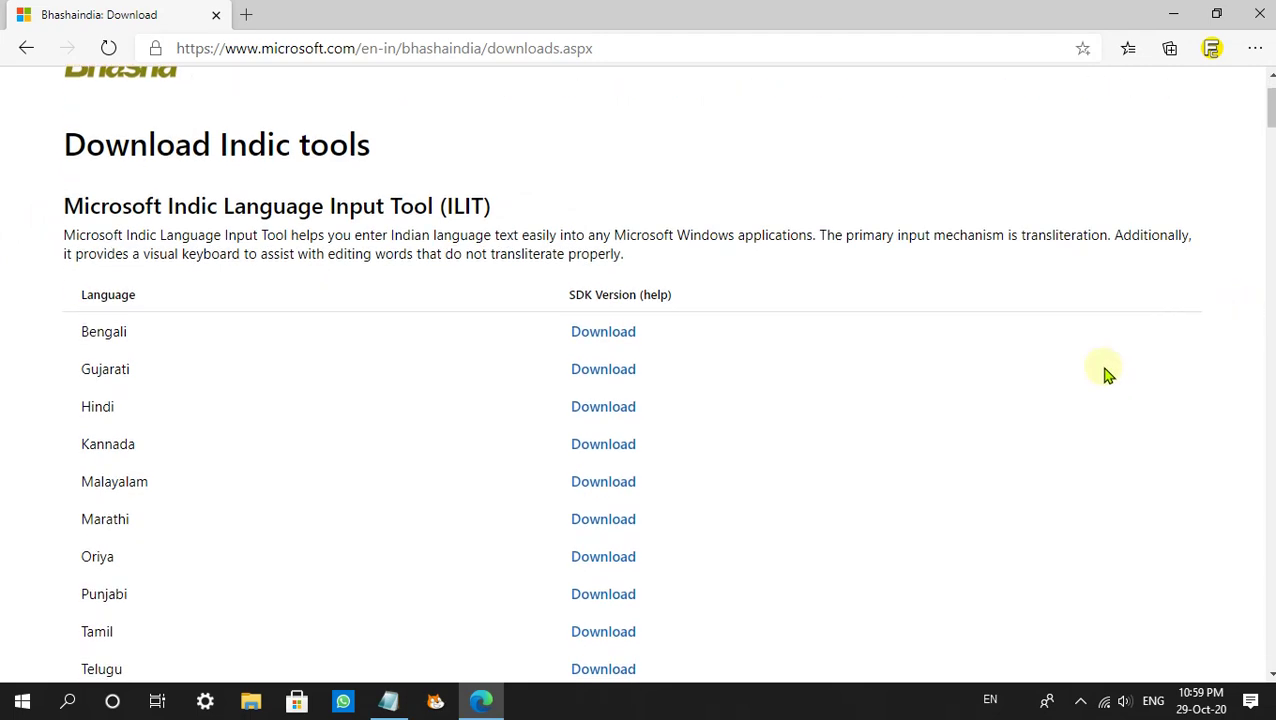
scroll(1106, 373, down, 2)
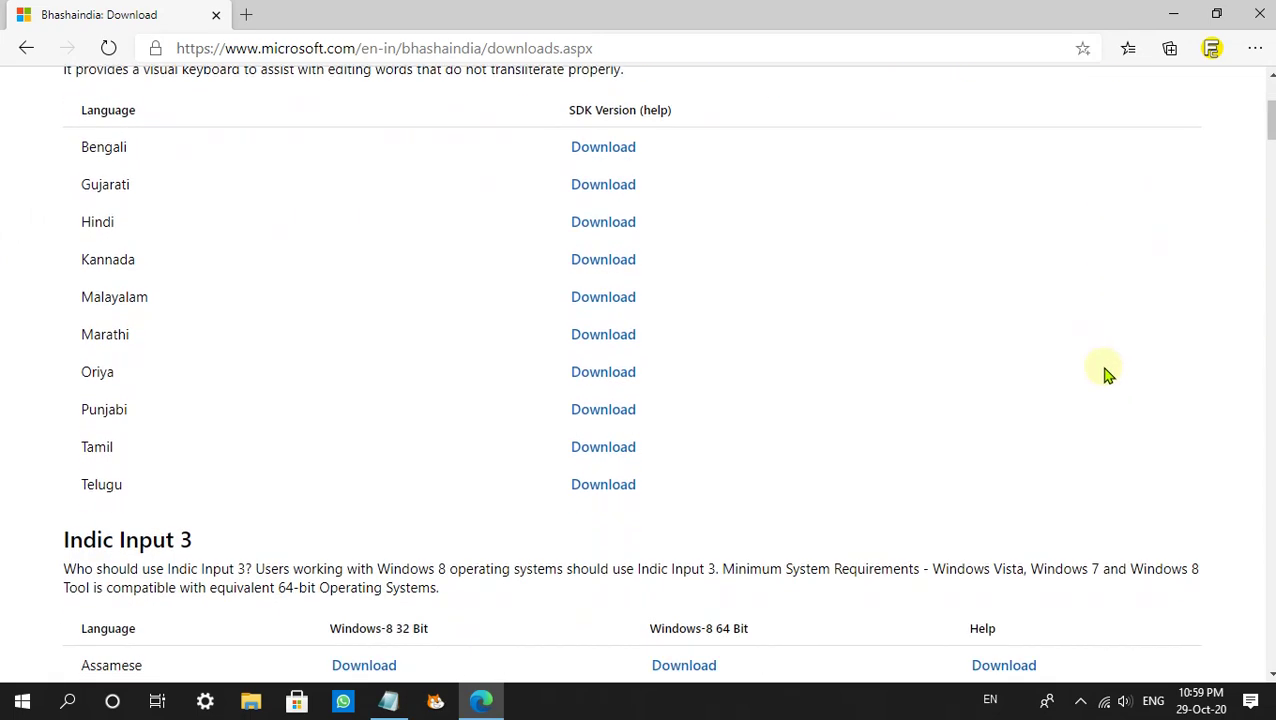
scroll(1105, 373, up, 2)
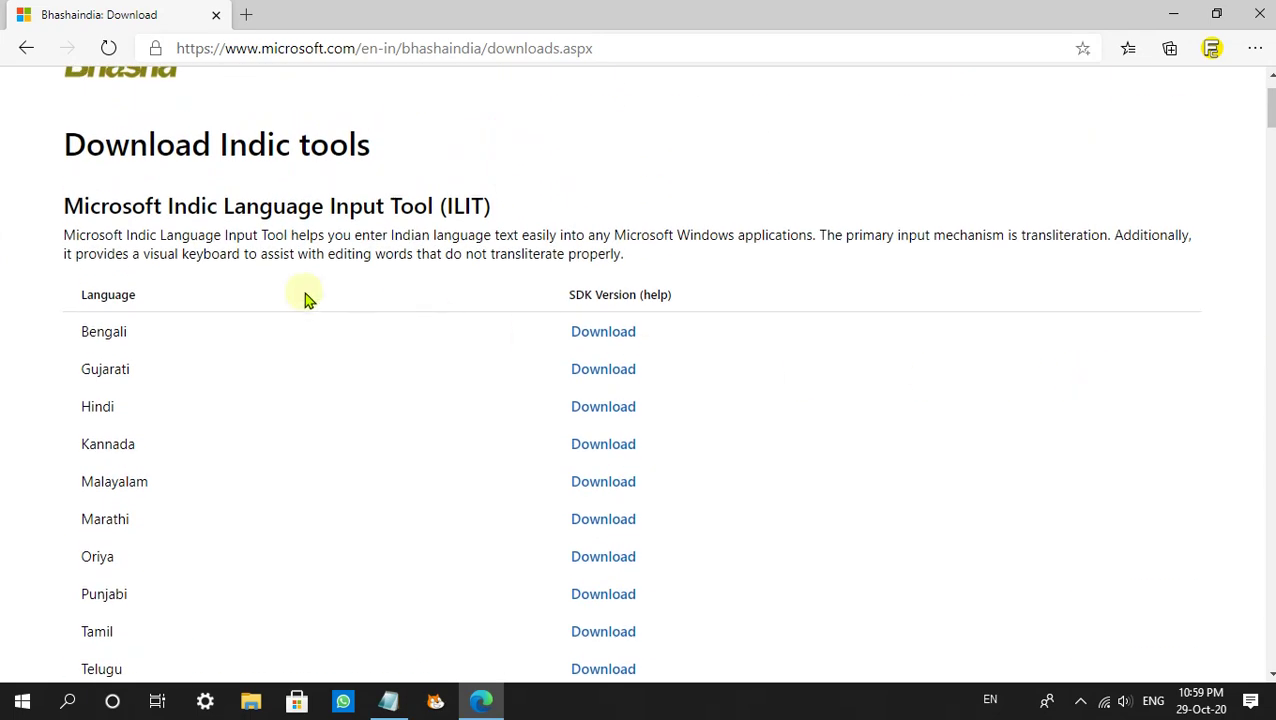
middle_click(928, 436)
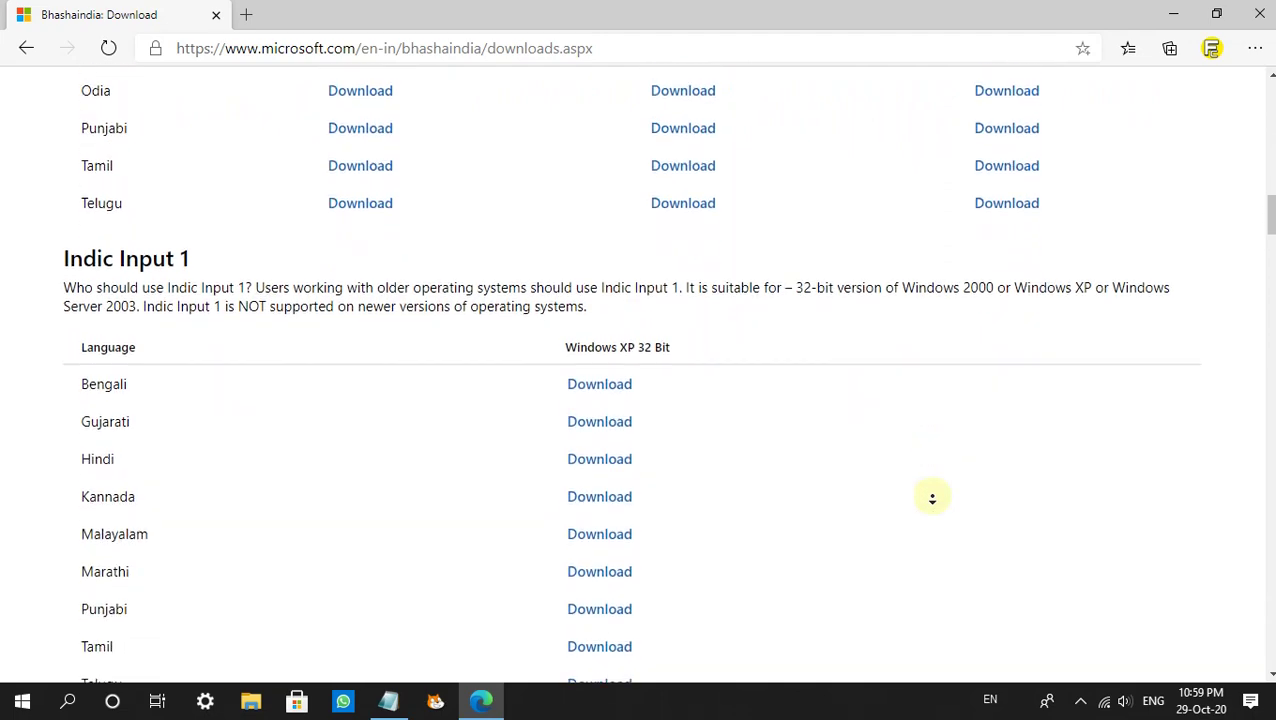
click(936, 503)
scroll(936, 503, up, 3)
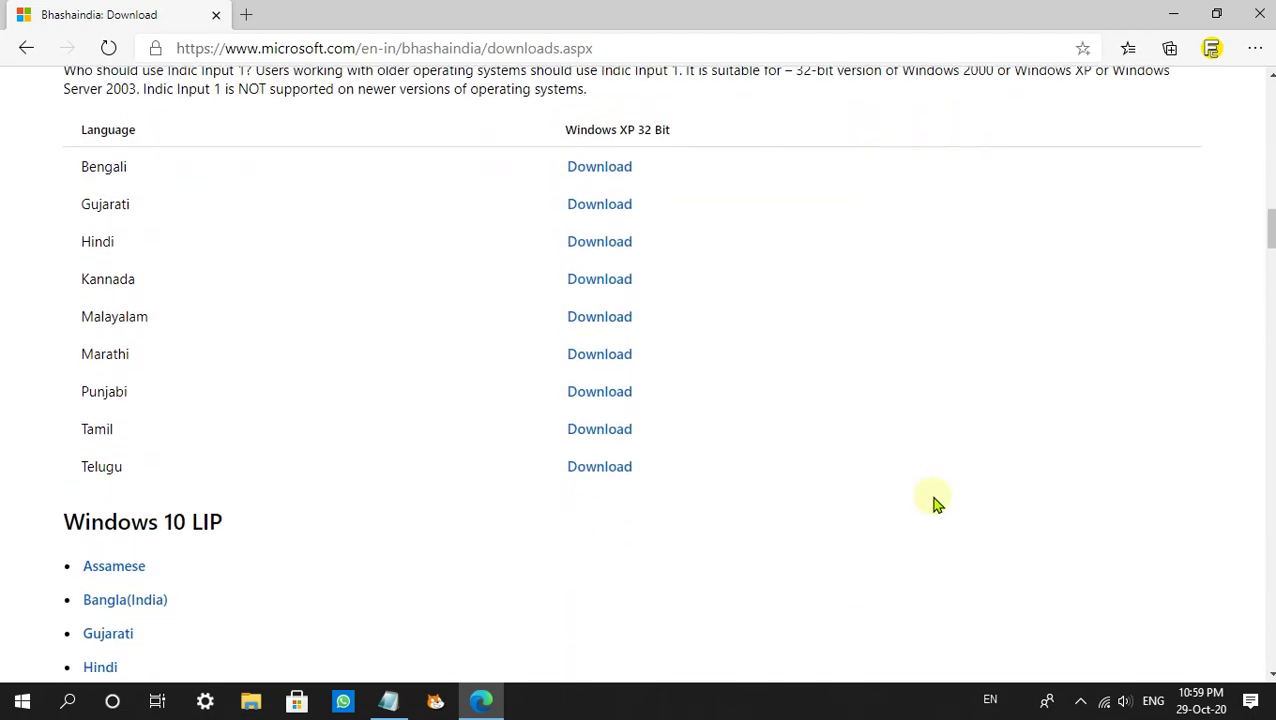
Examine the Windows 10, 8.1 and 8 LIP language lists on the Indic tools page.
middle_click(968, 358)
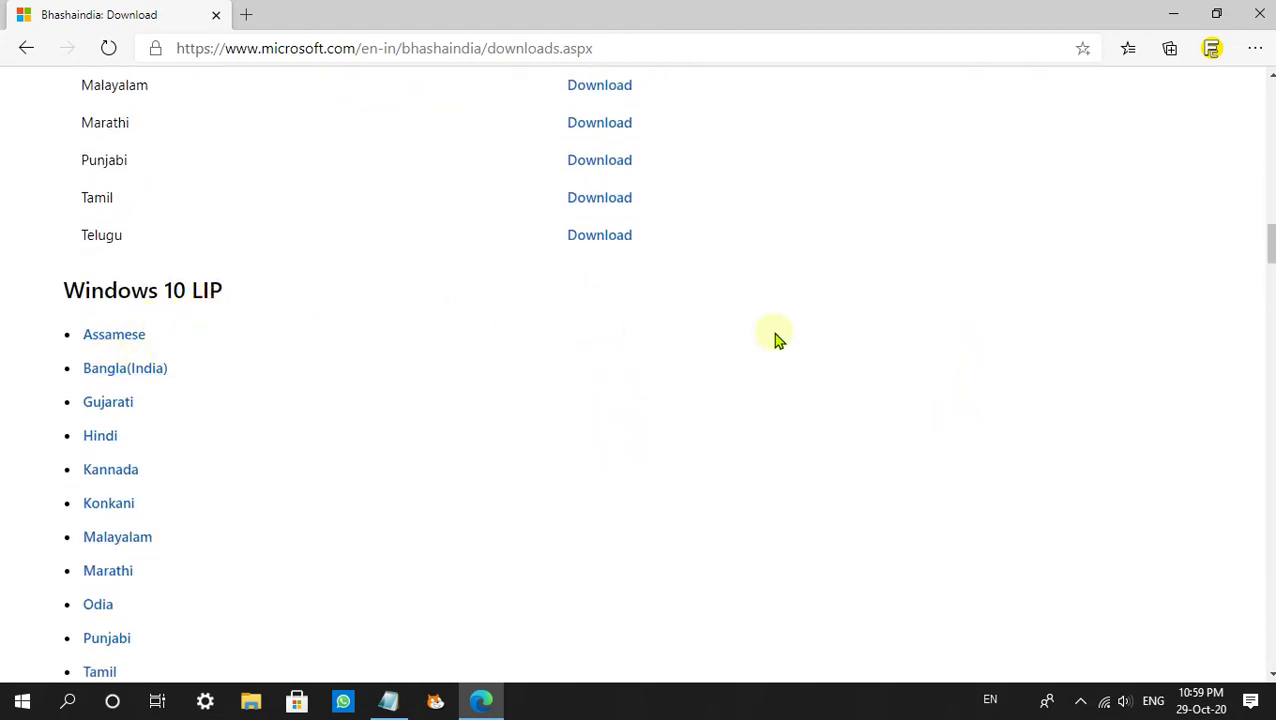
scroll(775, 338, down, 1)
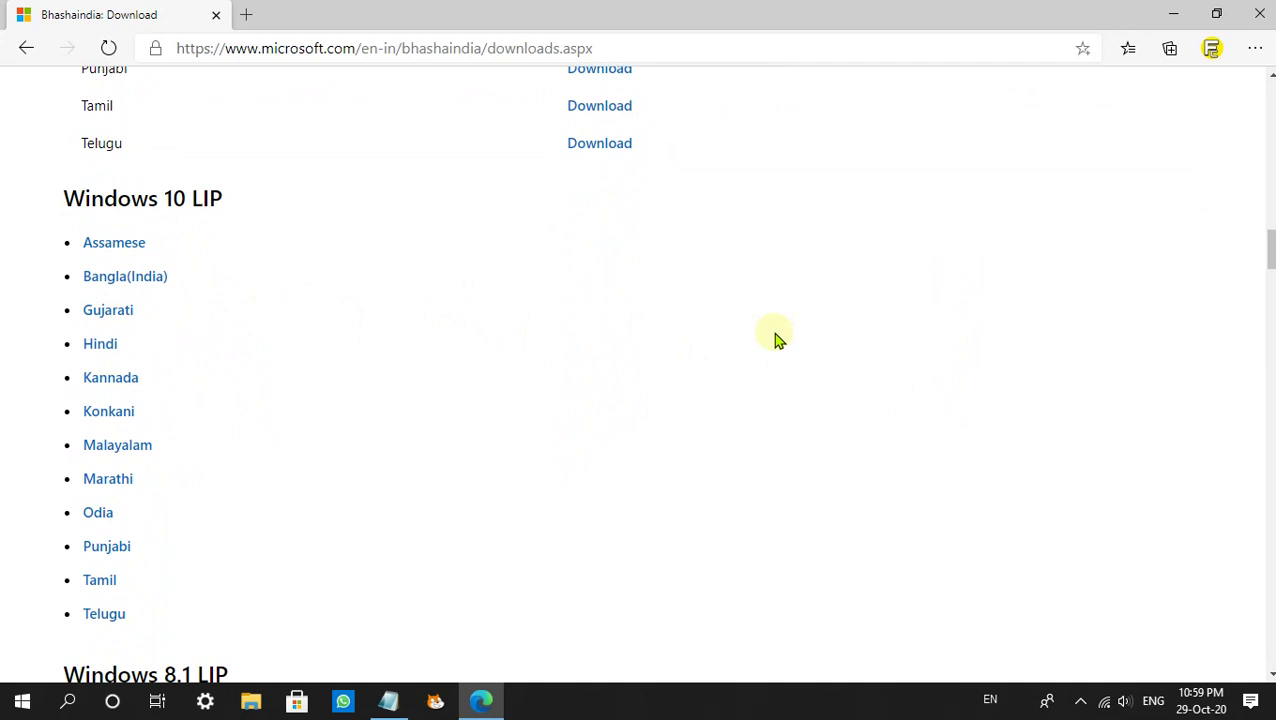
scroll(777, 338, down, 1)
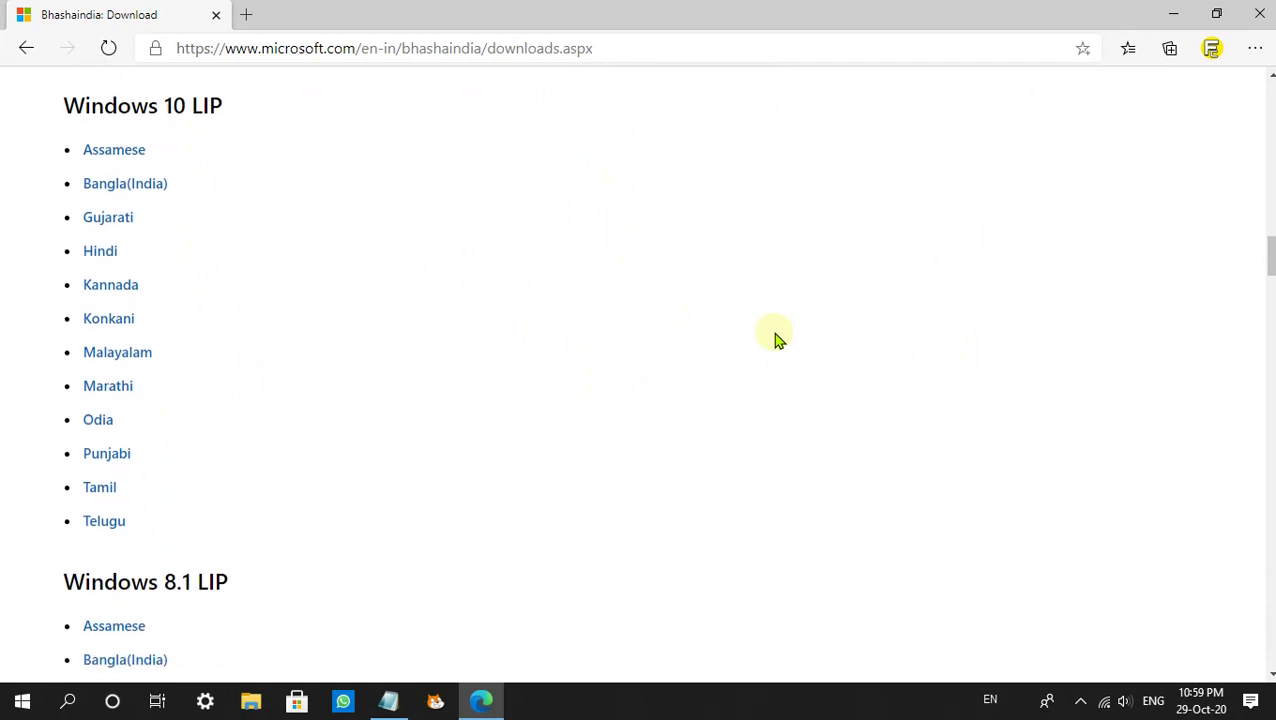
scroll(778, 338, down, 5)
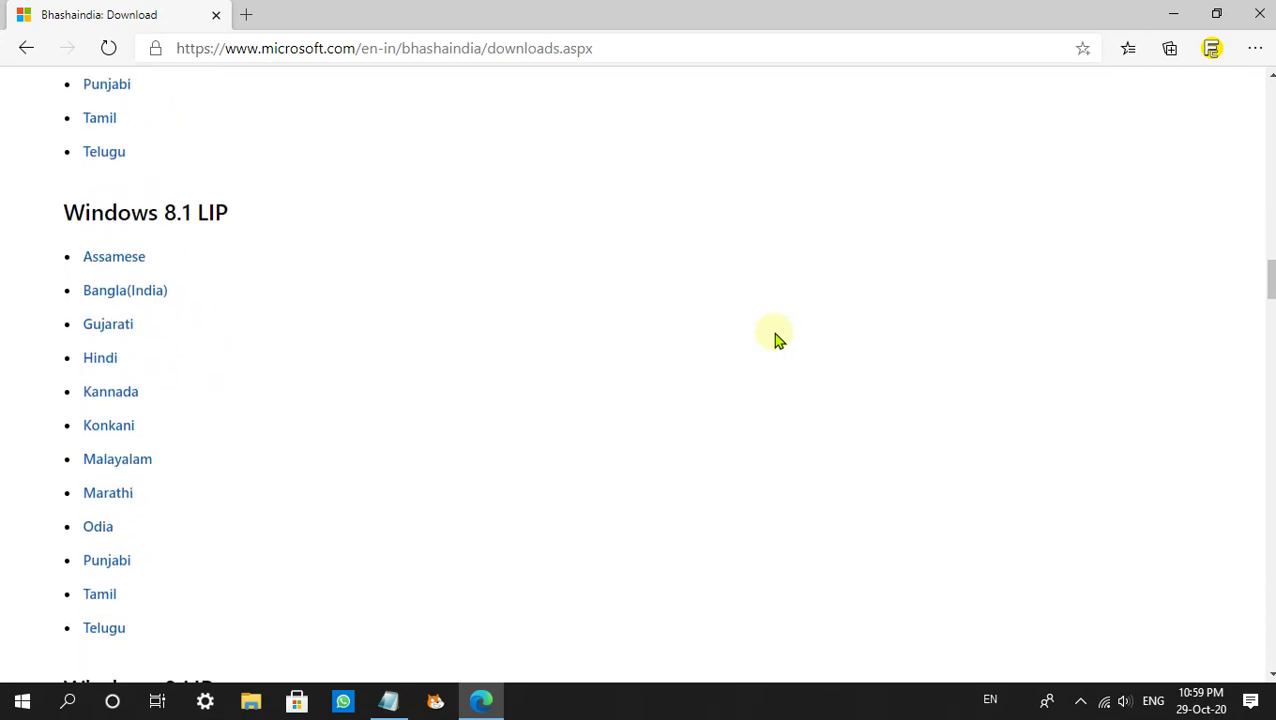
scroll(778, 338, down, 2)
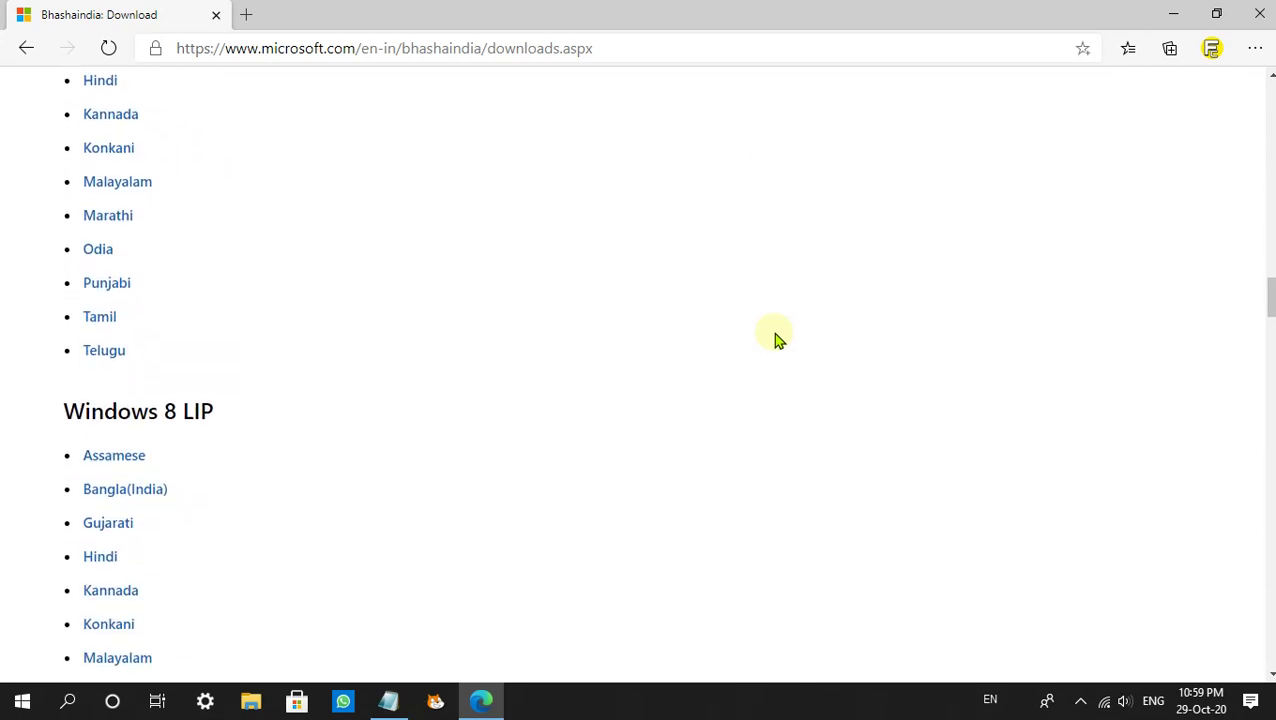
scroll(778, 338, up, 4)
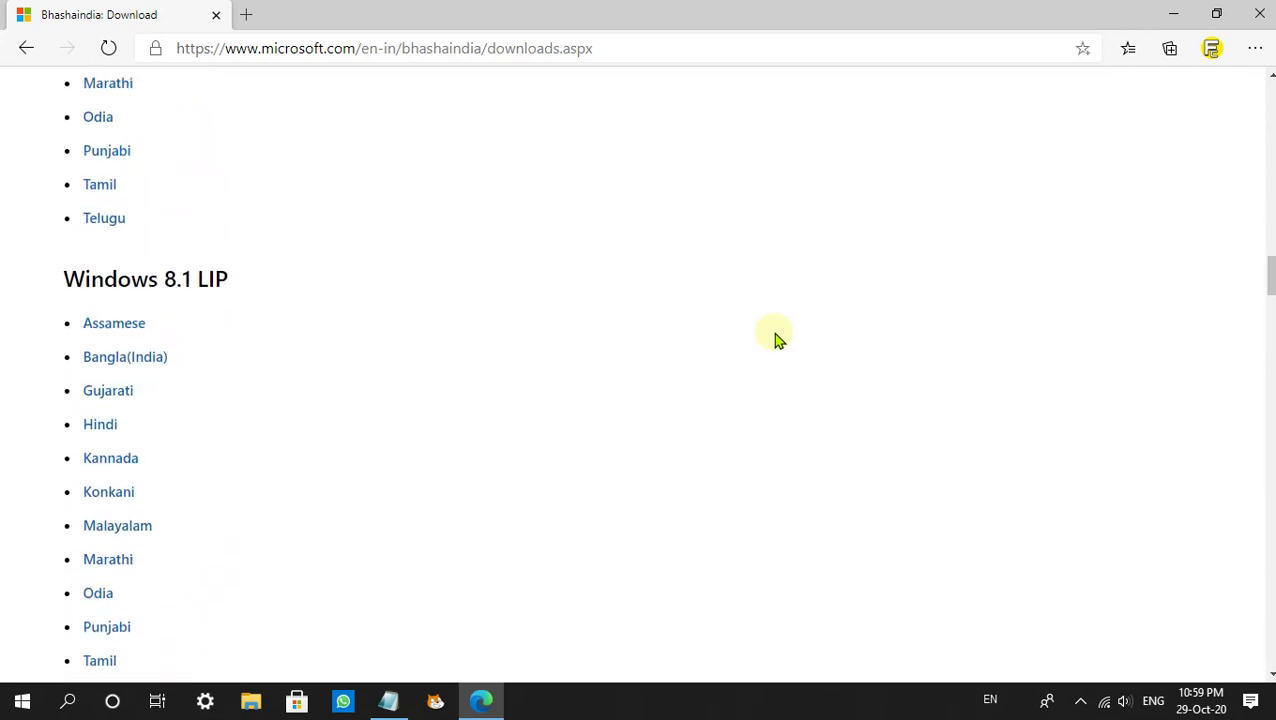
scroll(778, 338, up, 3)
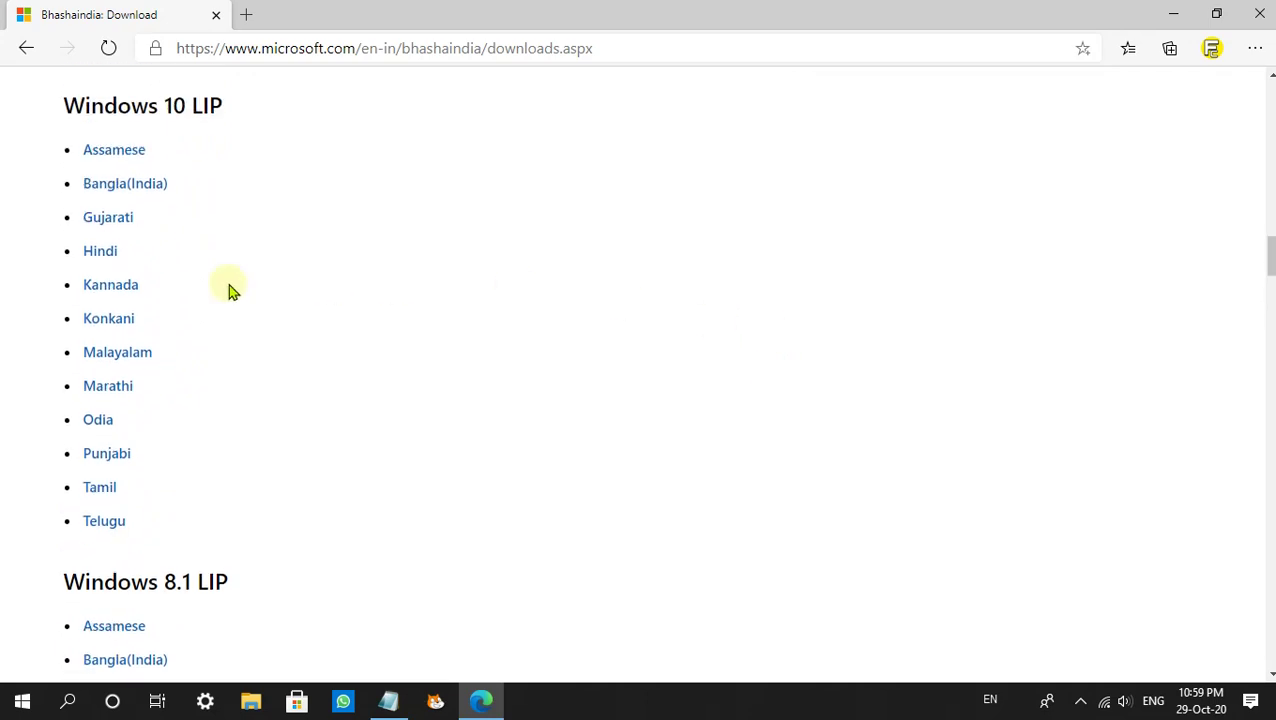
Open the Hindi link under Windows 10 LIP and read through the Windows 10 language pack installation instructions.
click(117, 255)
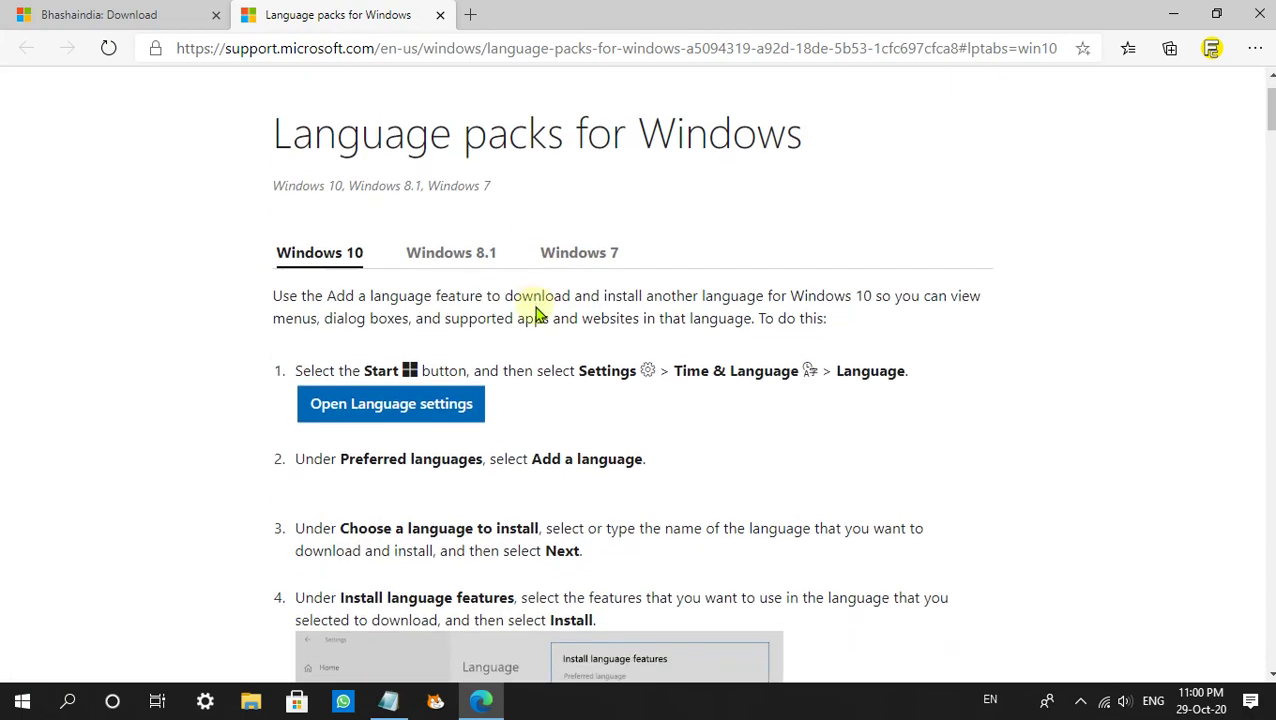
scroll(460, 314, down, 4)
middle_click(222, 328)
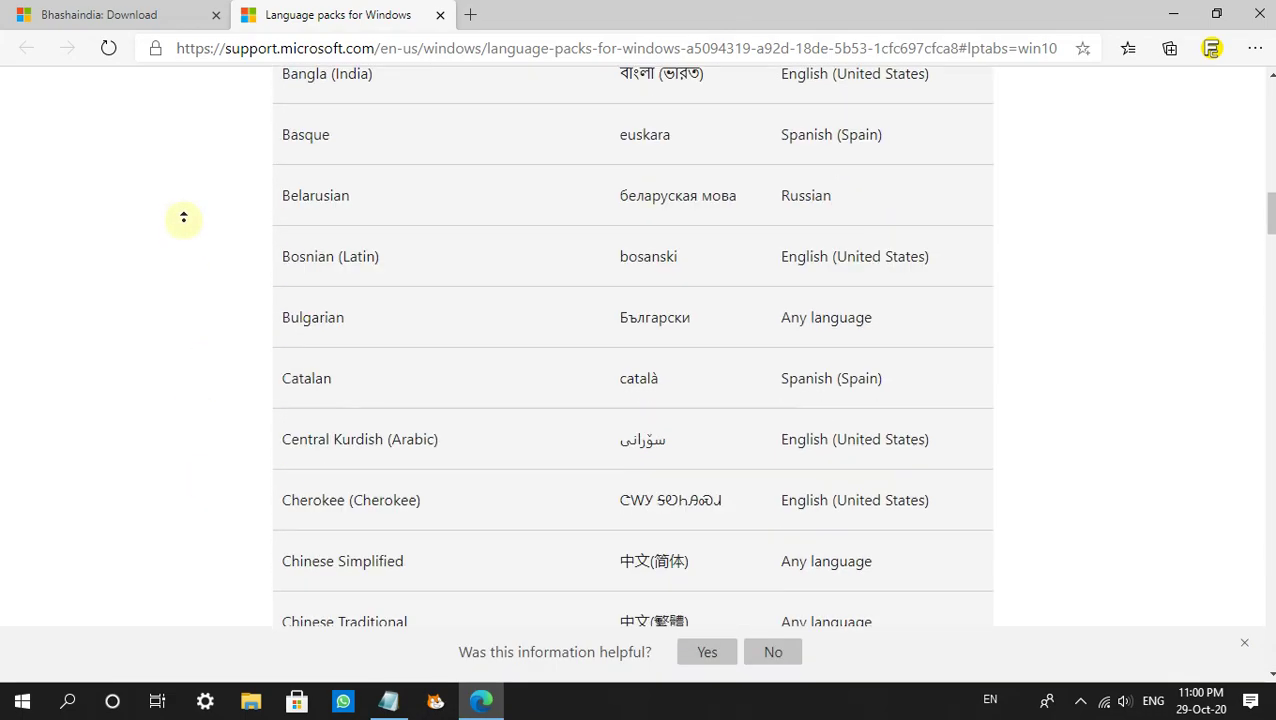
click(184, 221)
scroll(180, 433, down, 1)
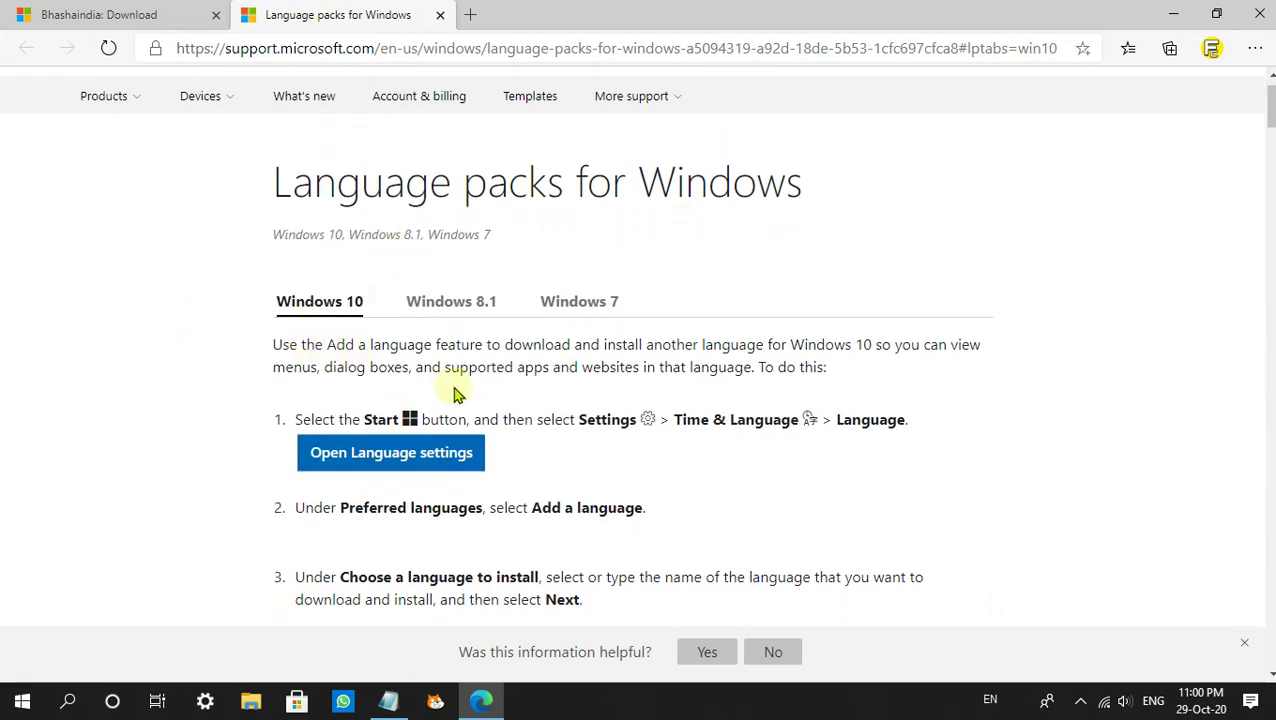
middle_click(990, 392)
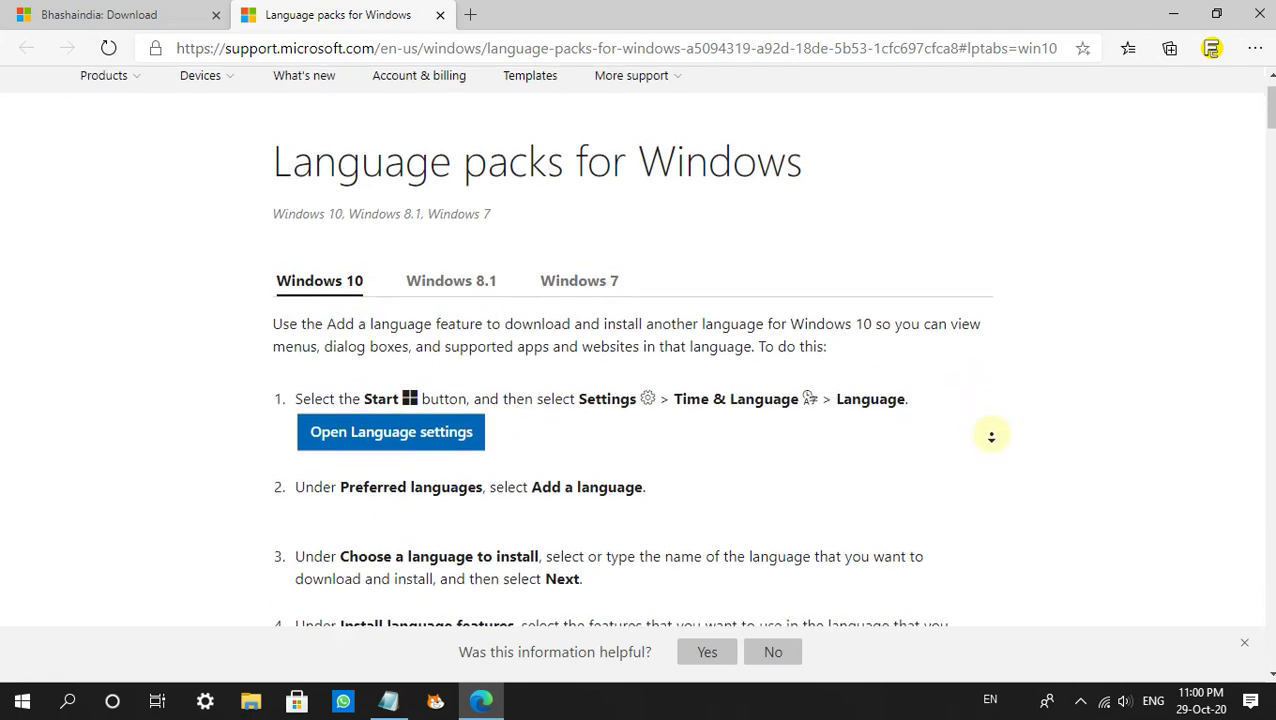
middle_click(994, 442)
scroll(994, 442, down, 2)
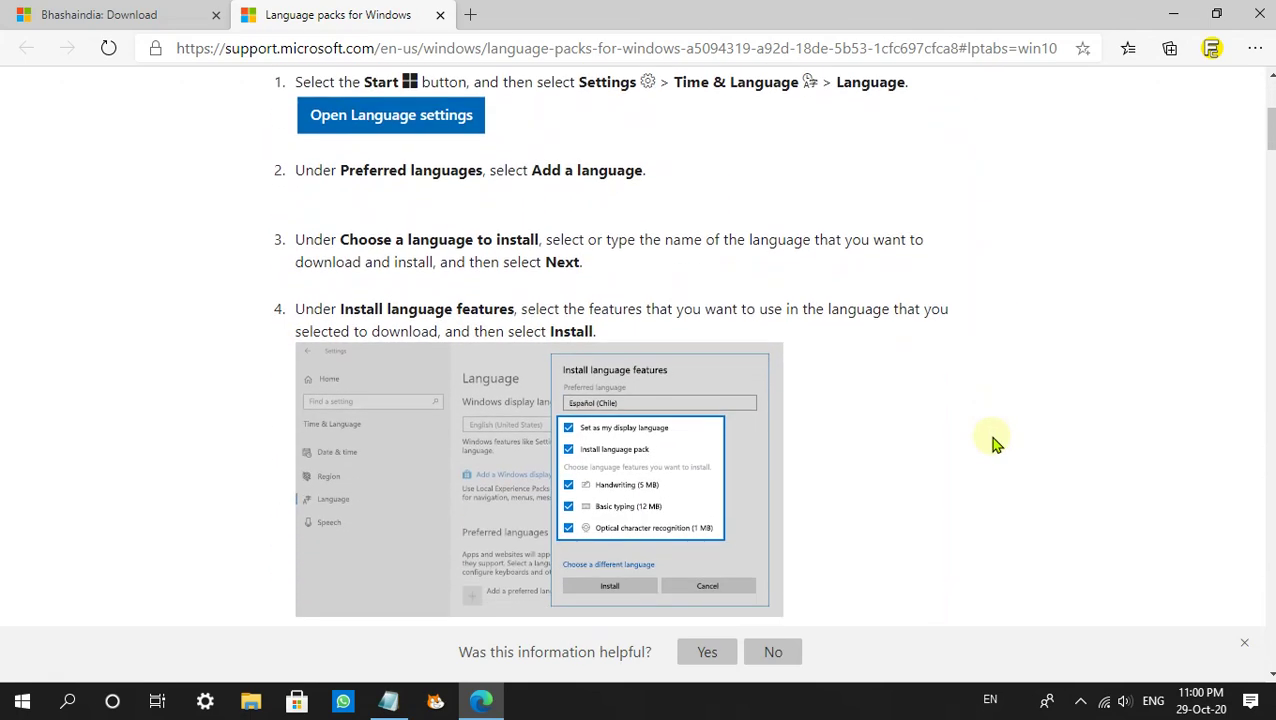
Close the browser and refresh the desktop.
click(1262, 10)
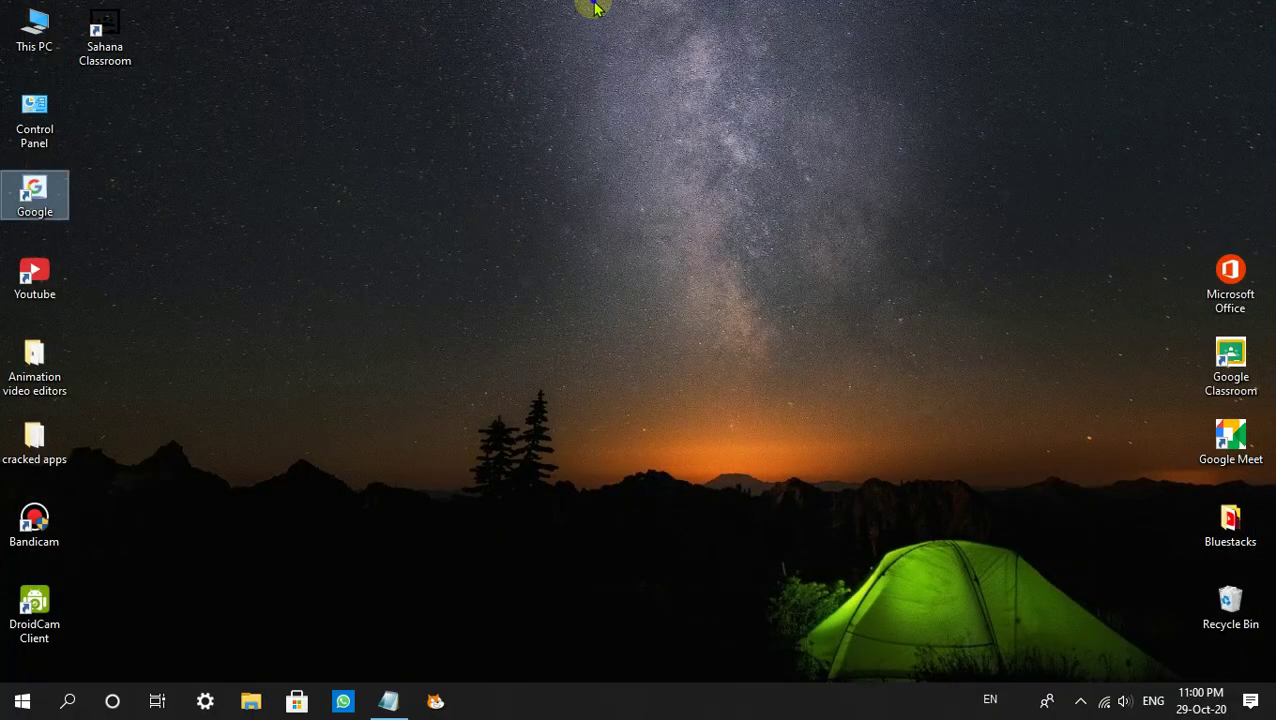
right_click(594, 4)
click(625, 60)
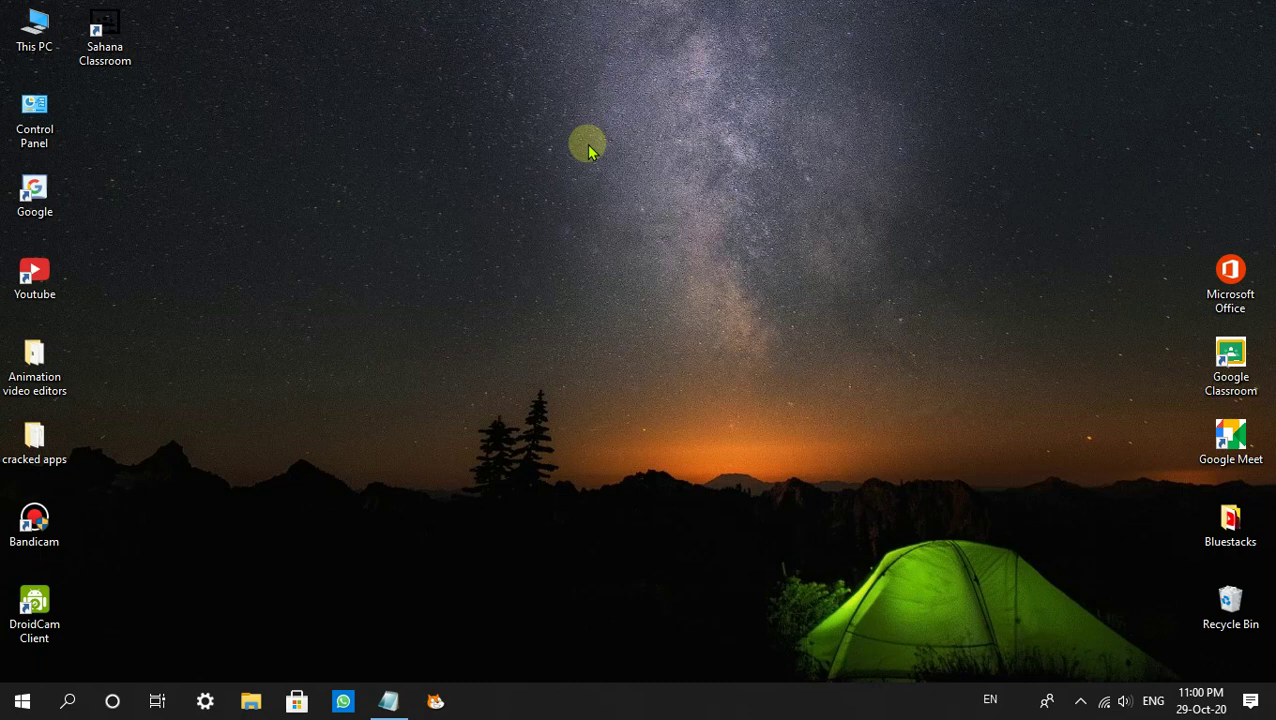
Show the floating Language bar and move it to around the middle of the desktop.
click(990, 700)
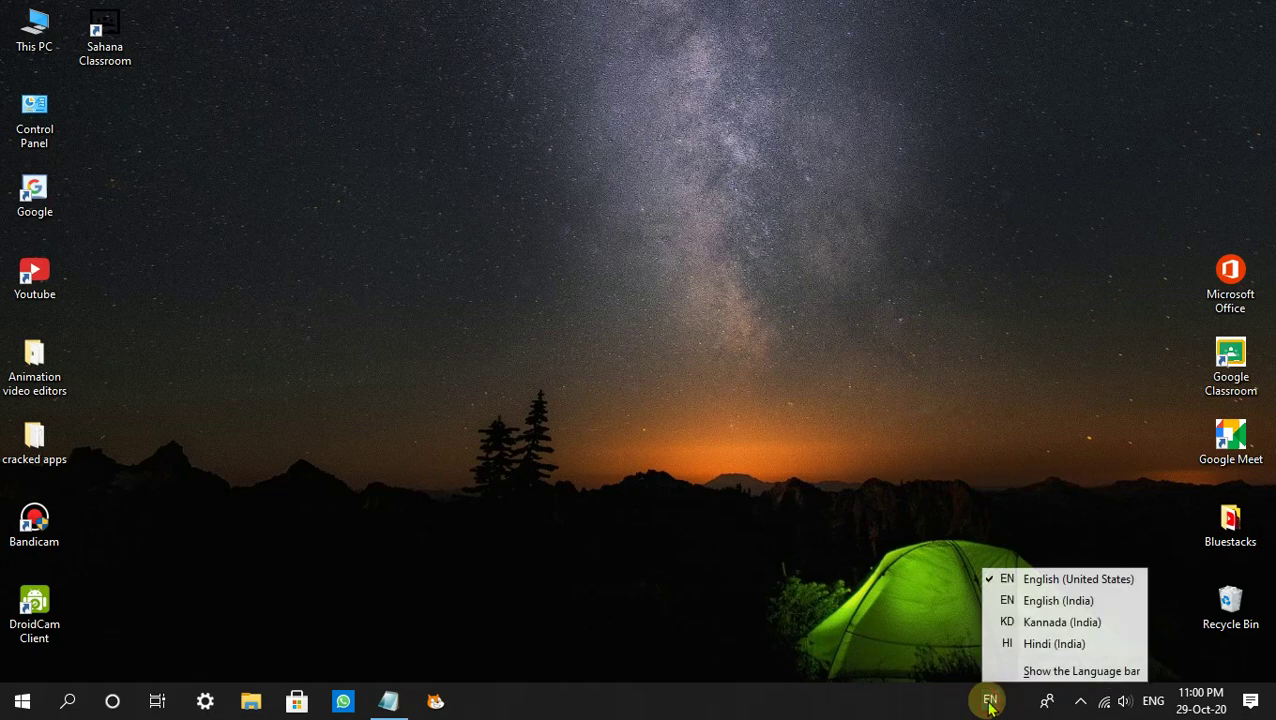
click(1061, 672)
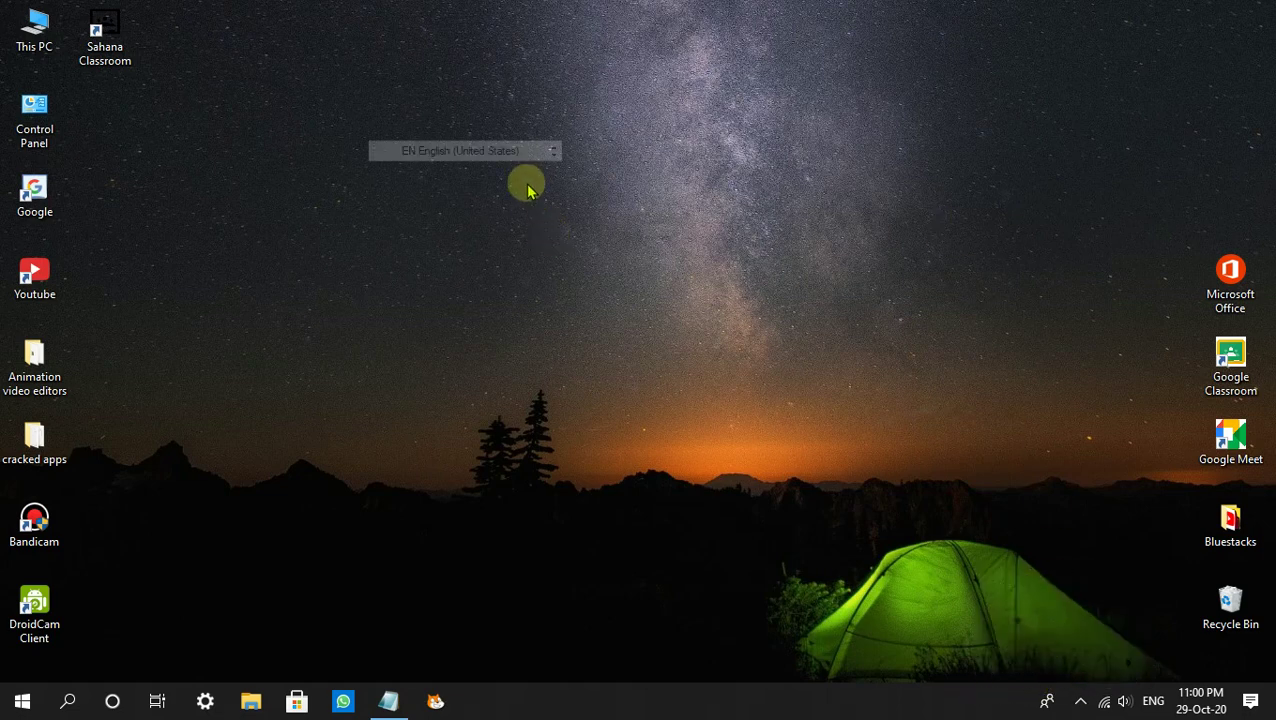
click(440, 151)
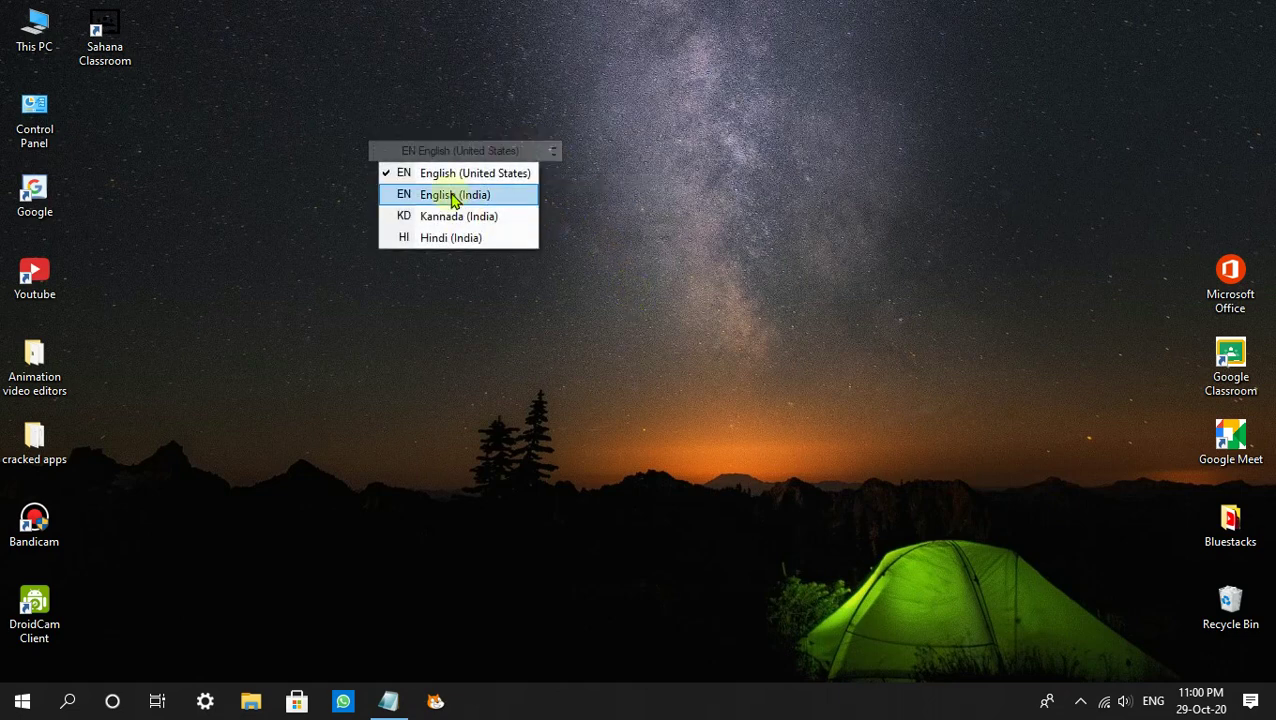
click(383, 163)
click(390, 160)
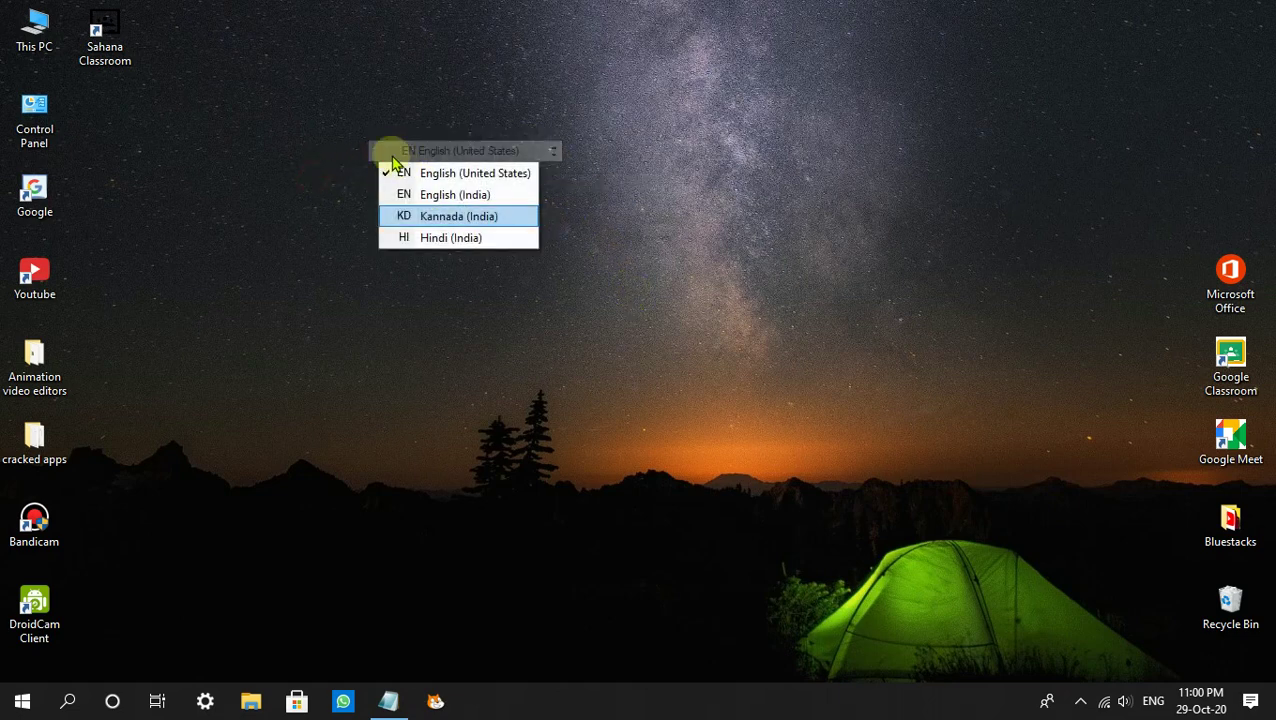
click(322, 154)
drag(377, 151, 624, 416)
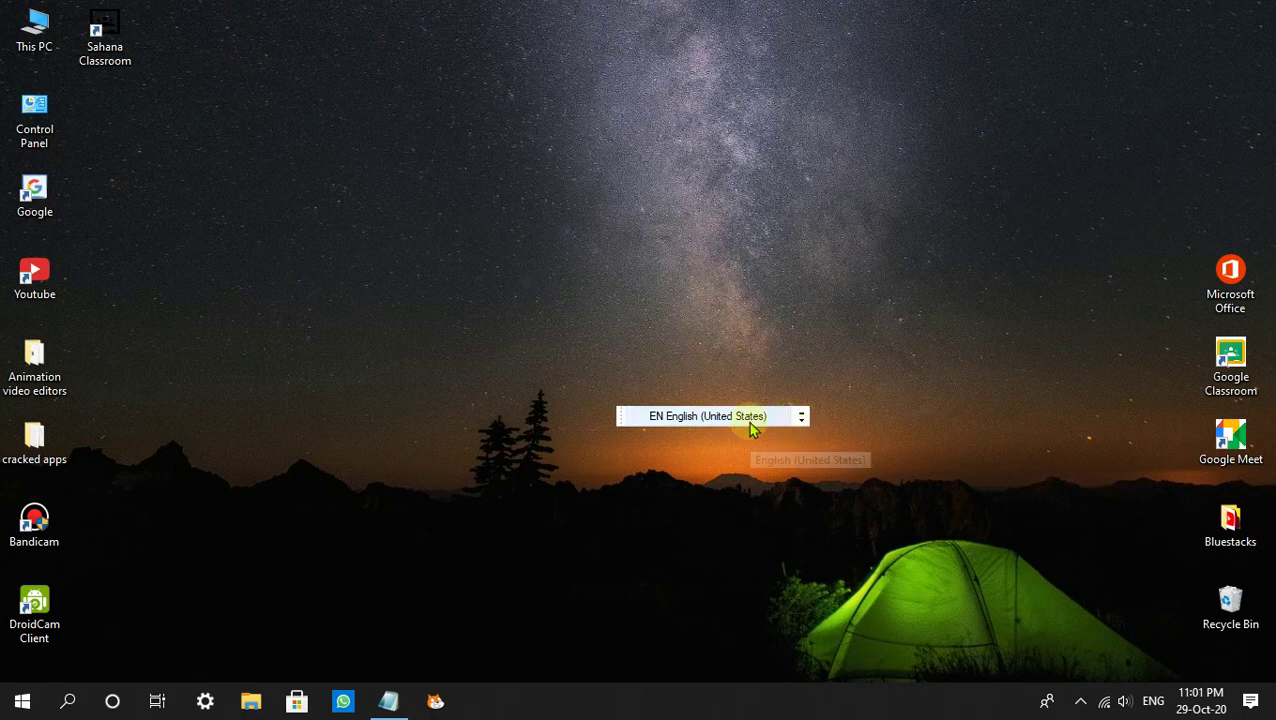
Switch the Language bar's input language to Hindi (India) and view the Hindi keyboards it offers.
click(802, 418)
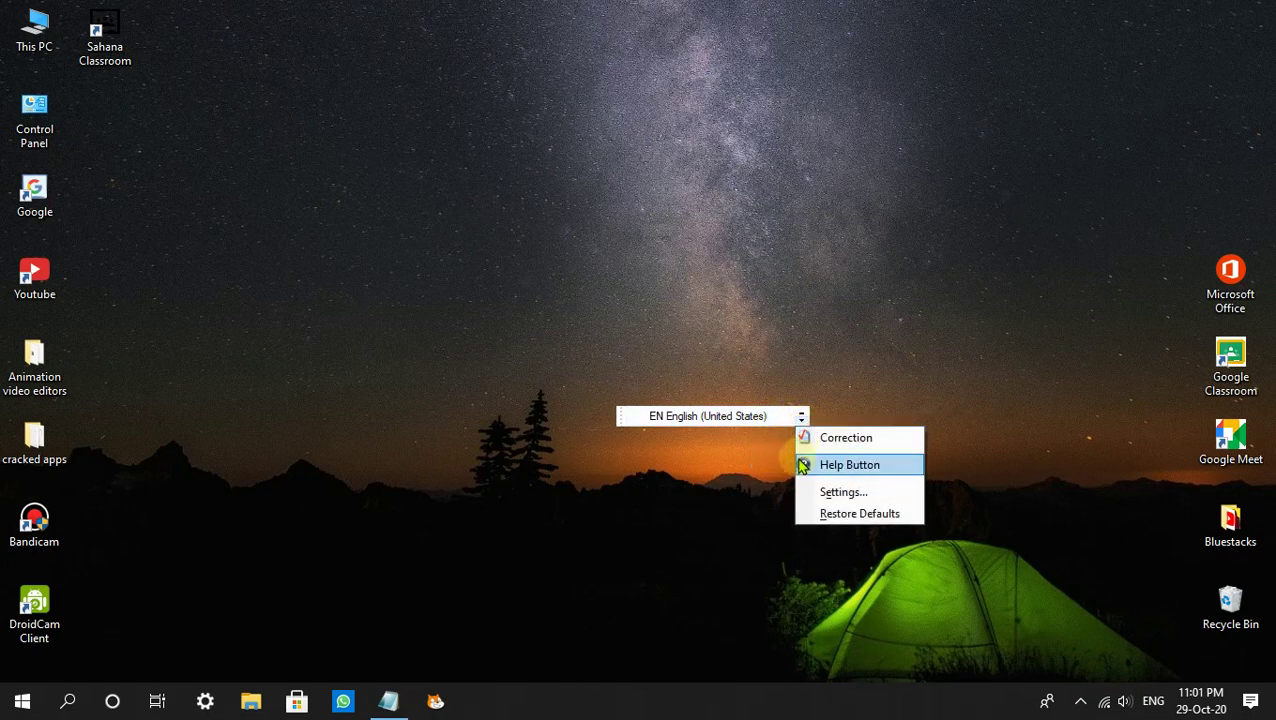
click(735, 416)
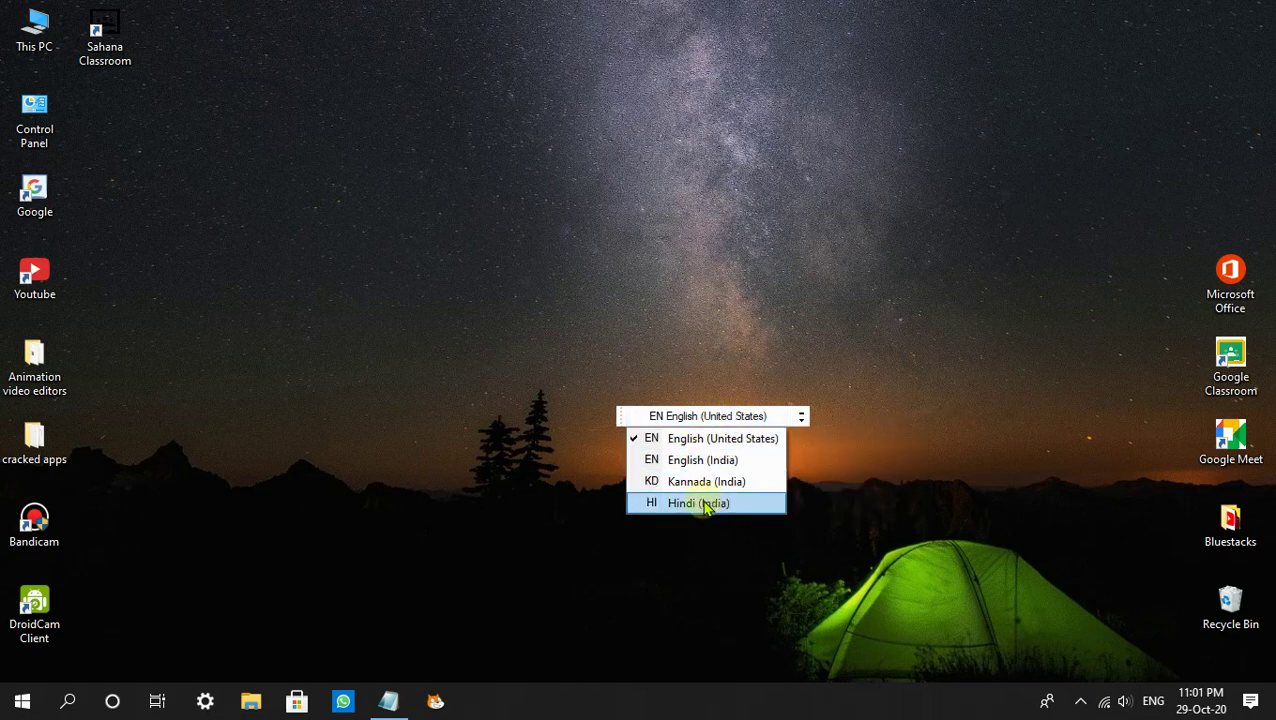
click(706, 506)
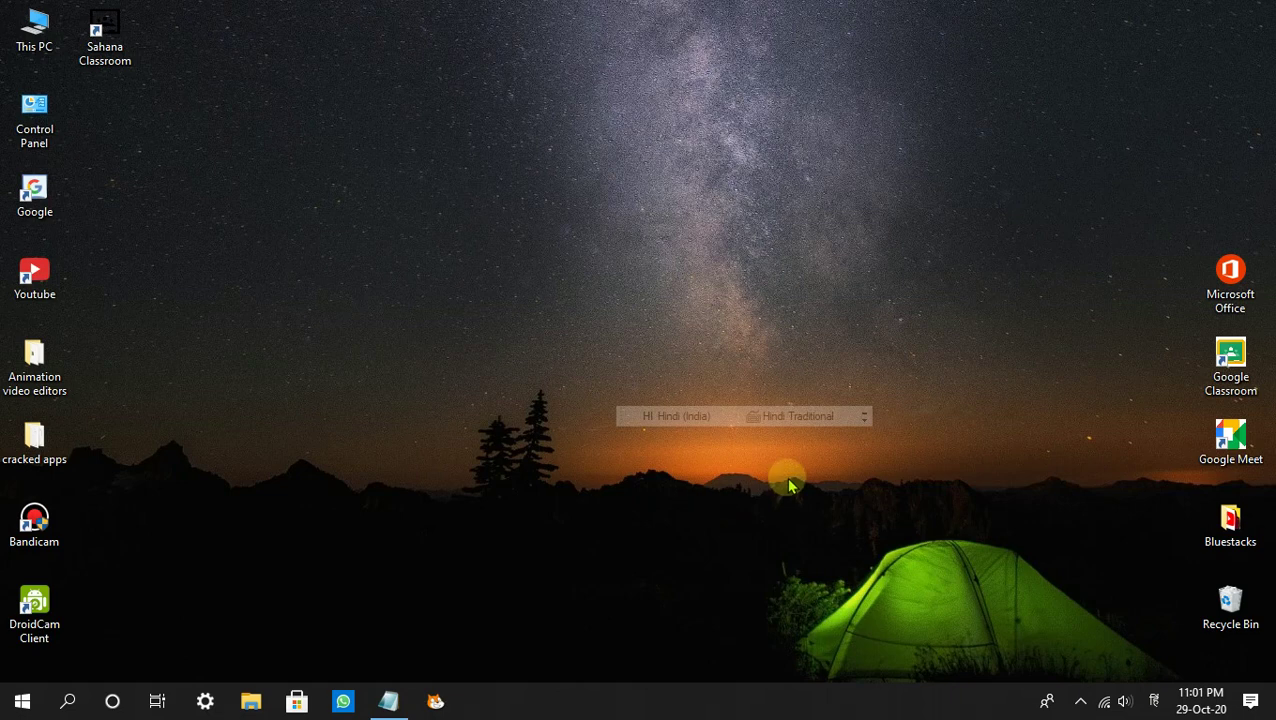
click(838, 420)
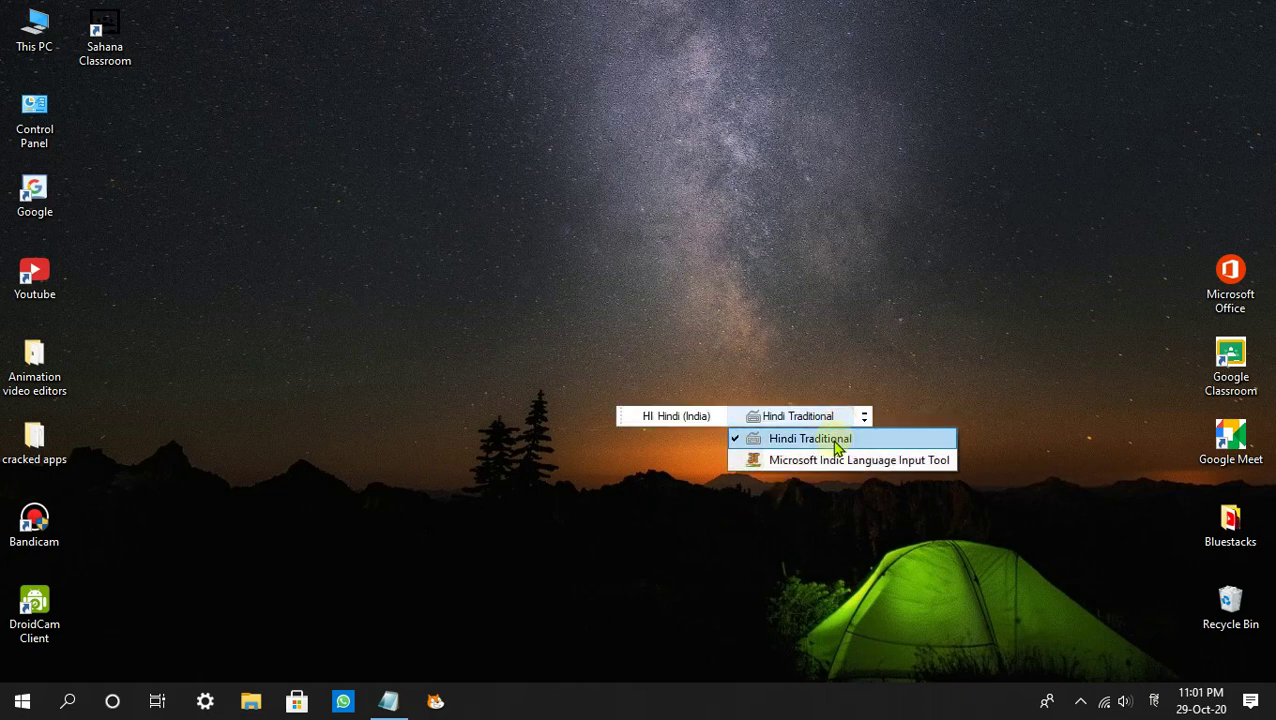
click(666, 478)
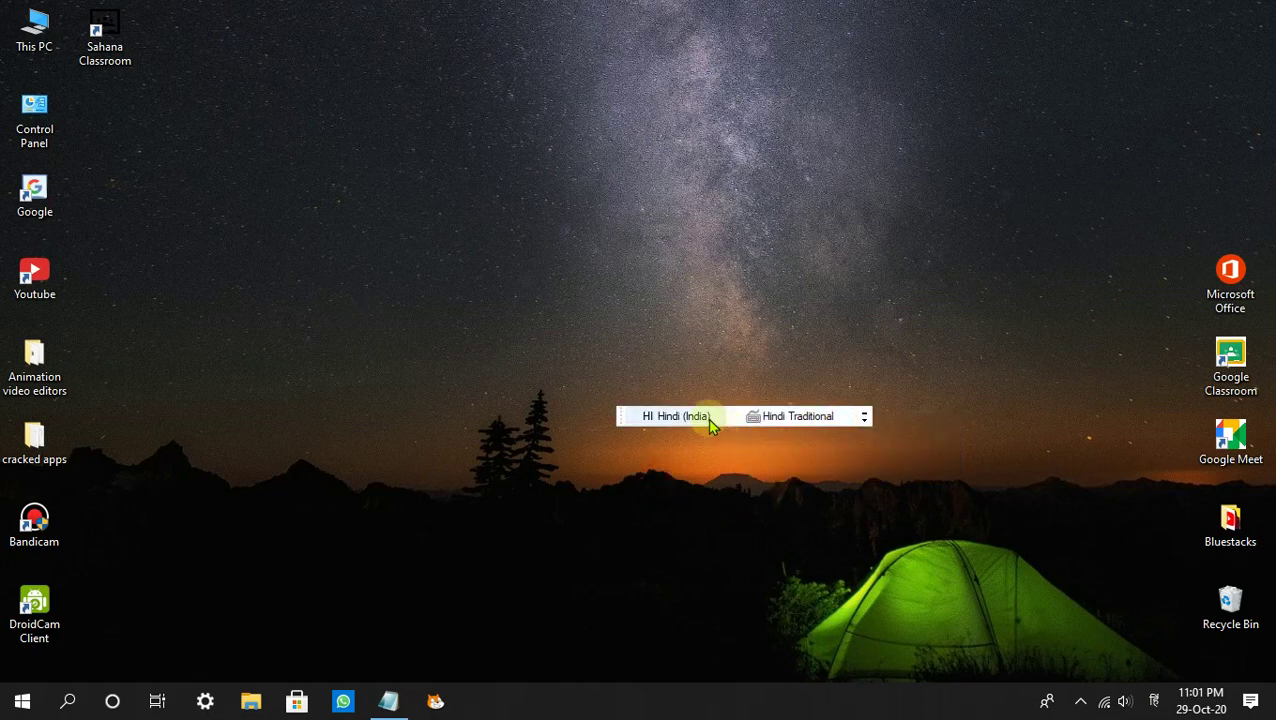
Switch the Hindi keyboard to Microsoft Indic Language Input Tool and set it back to Hindi Traditional.
click(818, 419)
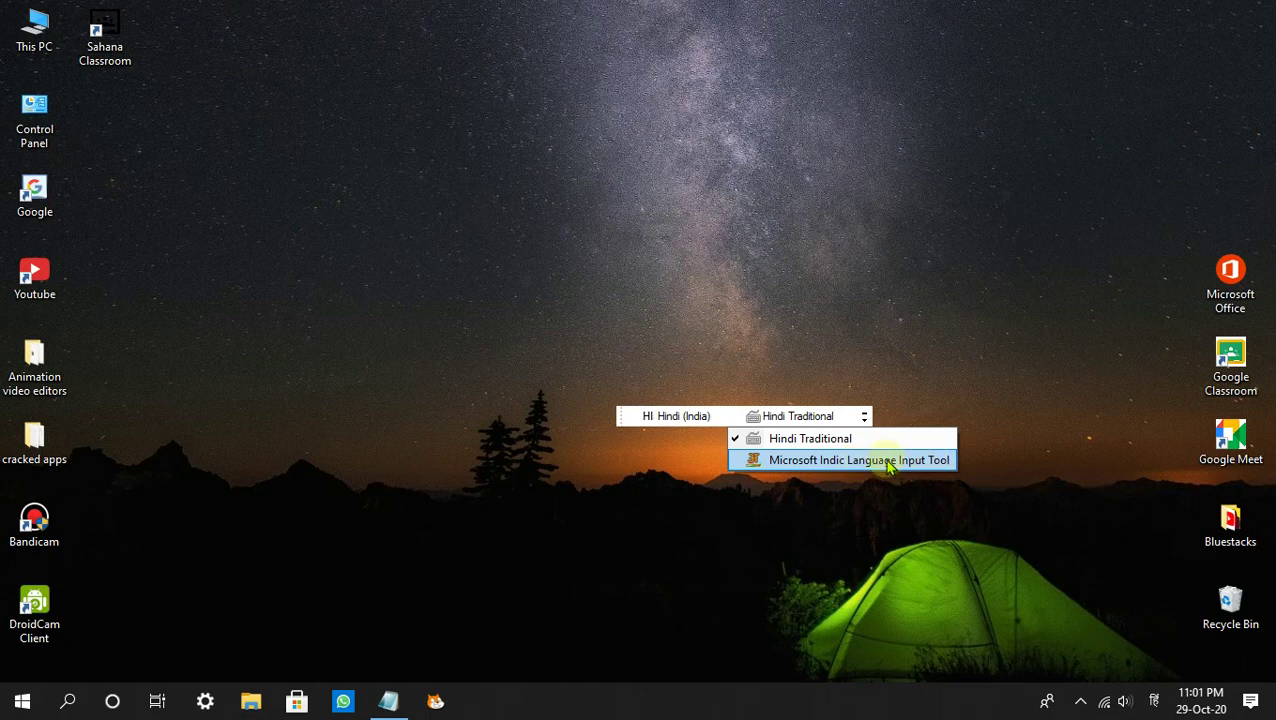
click(765, 460)
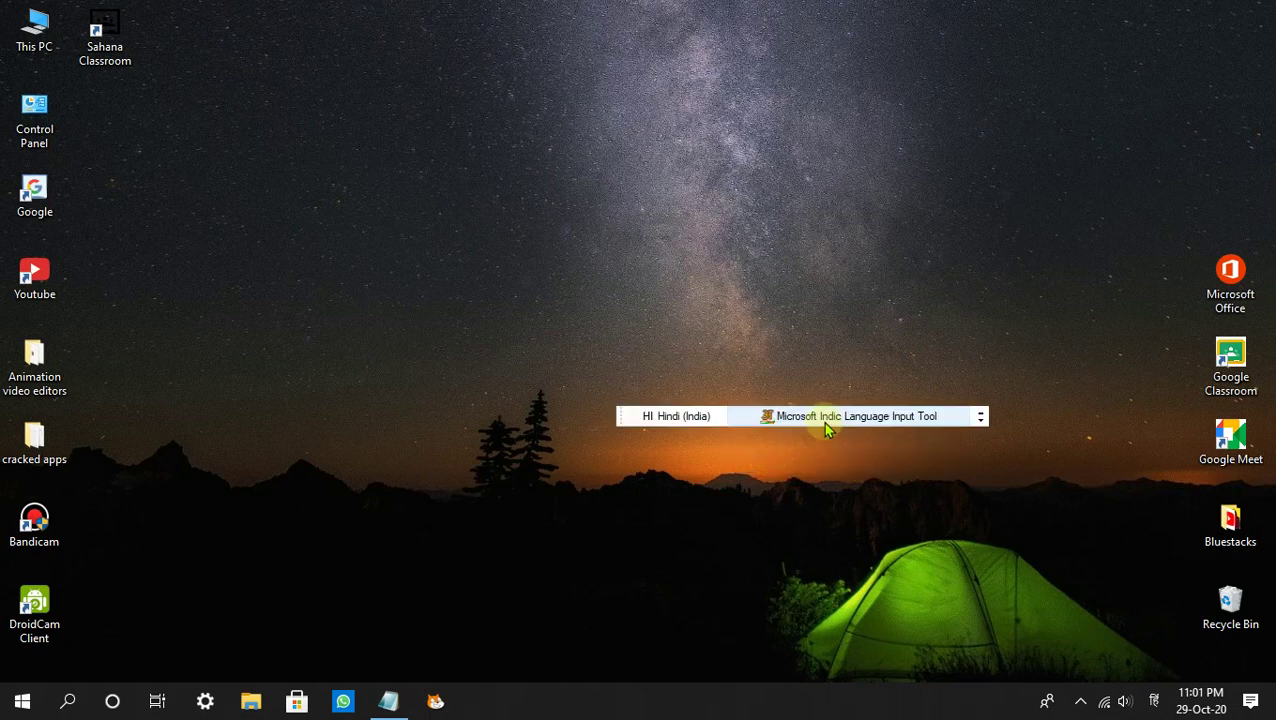
click(820, 418)
click(803, 438)
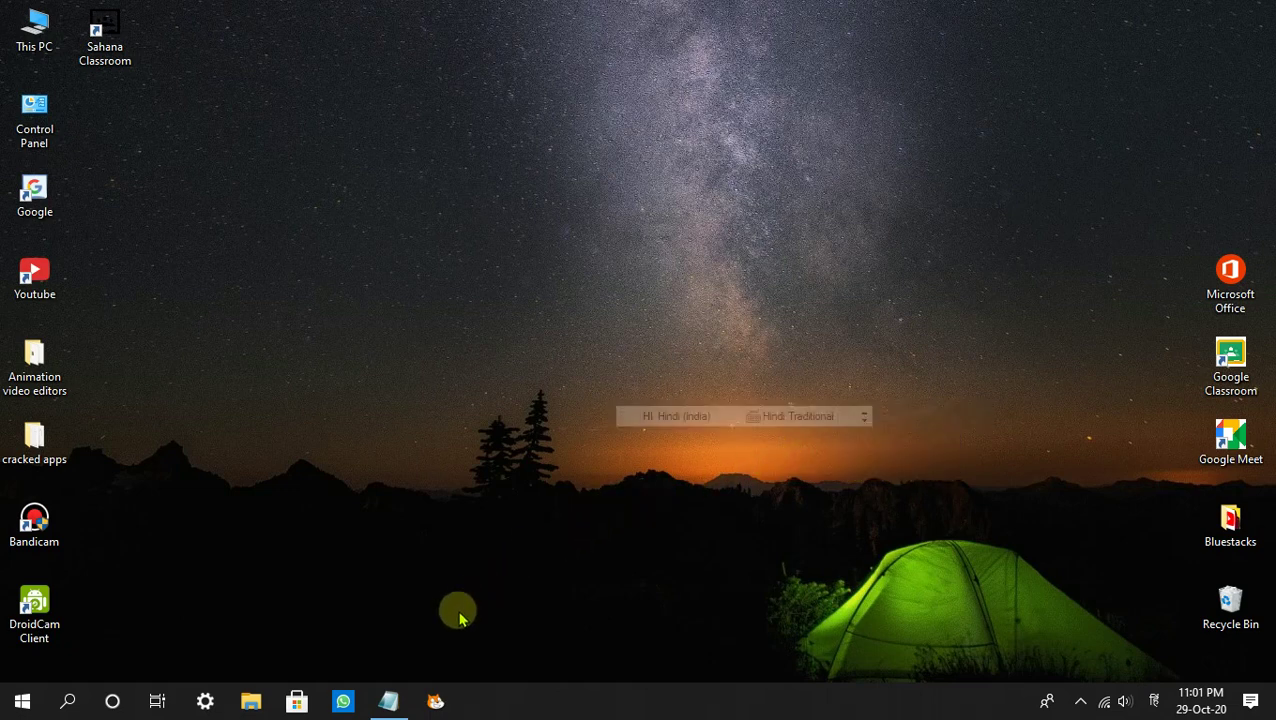
Switch to Notepad, write "mera" with the English (United States) input and erase it.
click(395, 697)
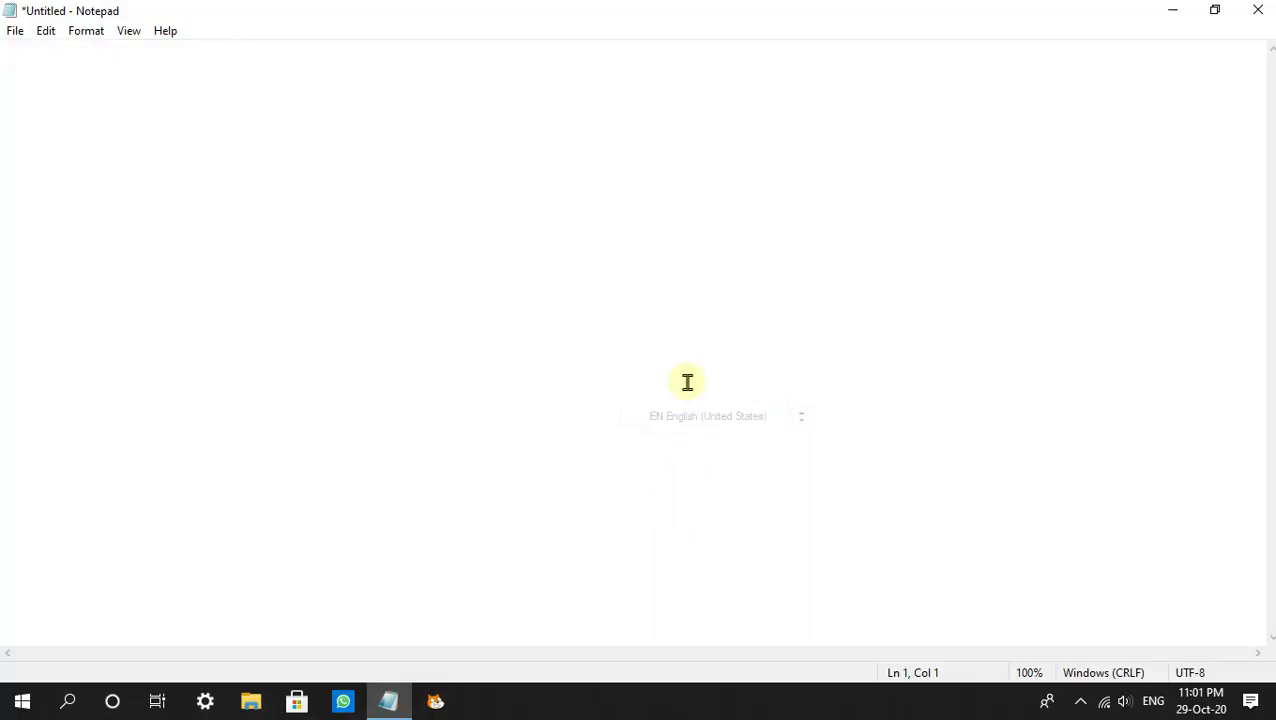
text(mera)
key(BackSpace)
key(BackSpace)
key(BackSpace)
key(BackSpace)
Set the input language for the Notepad document to Hindi (India).
click(801, 417)
click(745, 420)
click(733, 501)
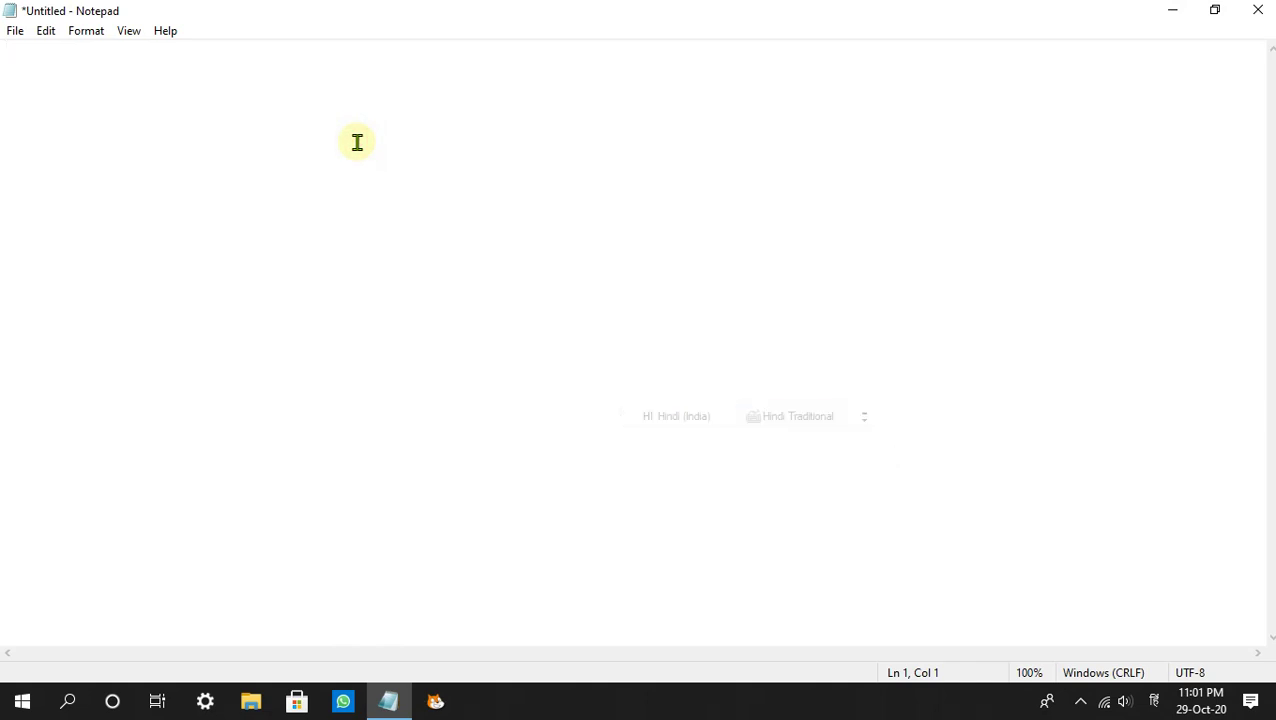
Write a line of test text in the empty document with the Hindi Traditional keyboard.
text(सीमी )
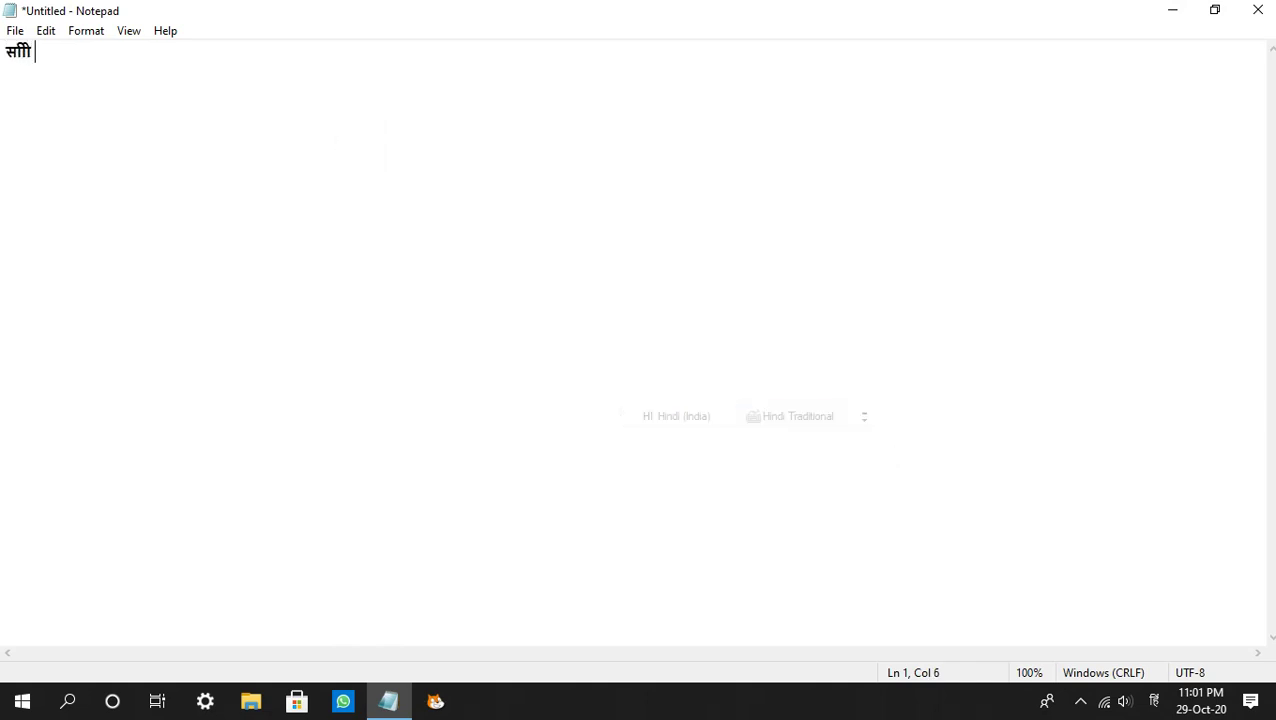
text(े)
key(BackSpace)
text(सीमोस ेही)
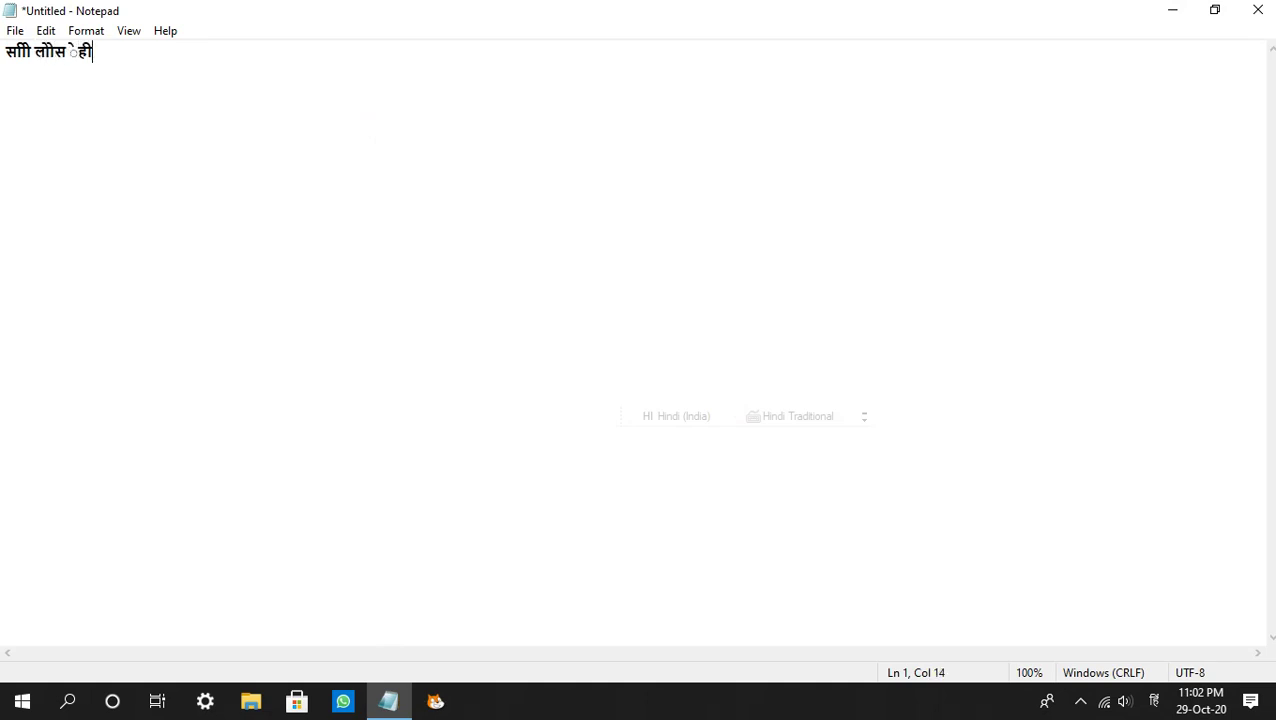
text(र पोग)
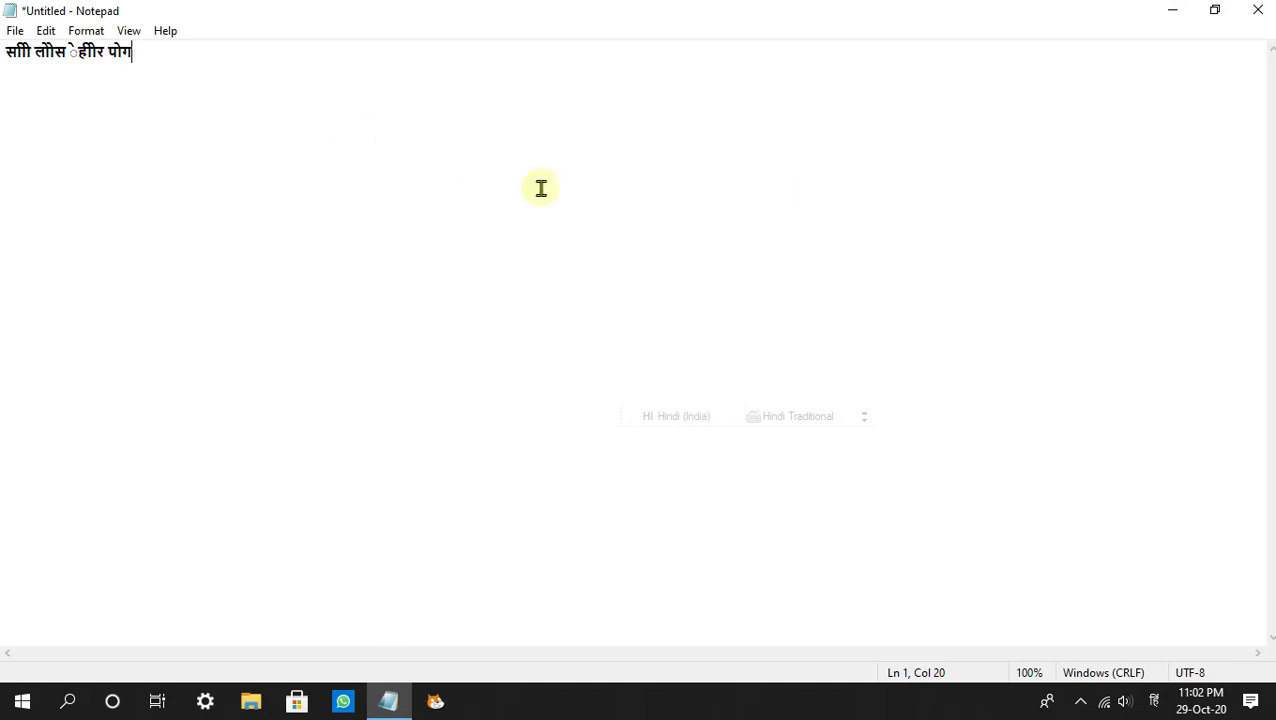
Change the Hindi keyboard to Microsoft Indic Language Input Tool and erase all the test text.
click(800, 418)
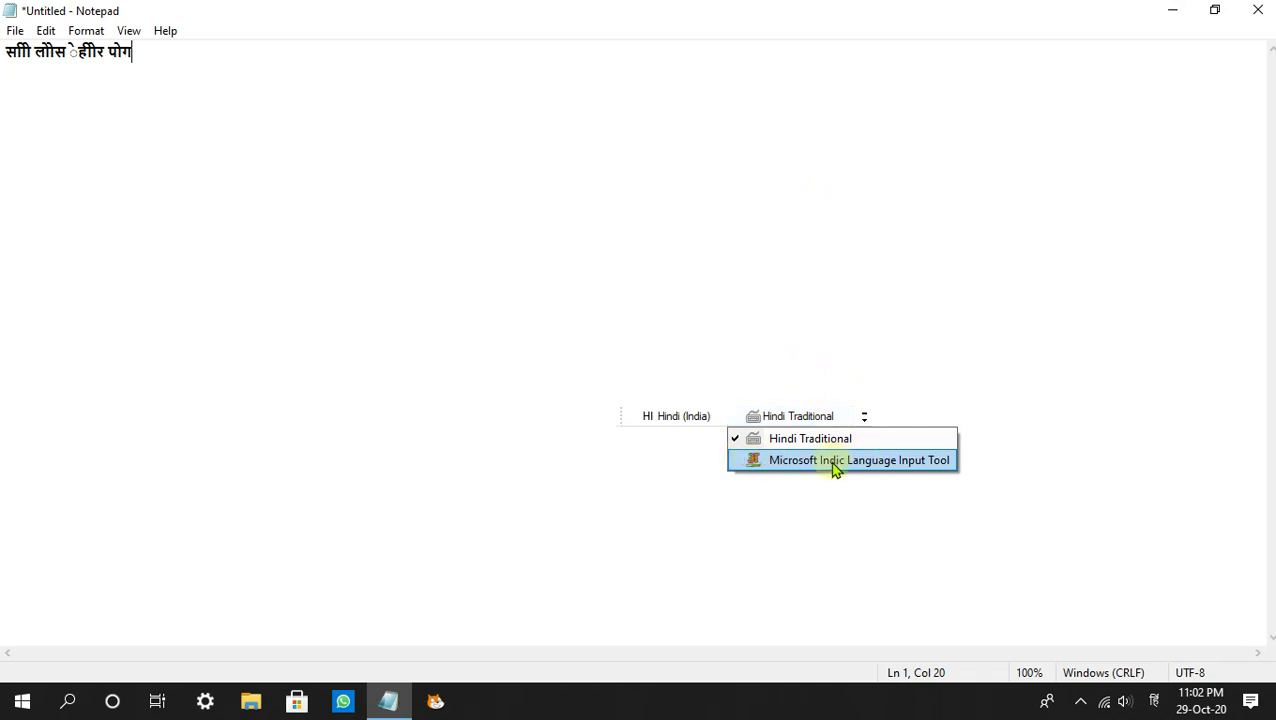
click(755, 466)
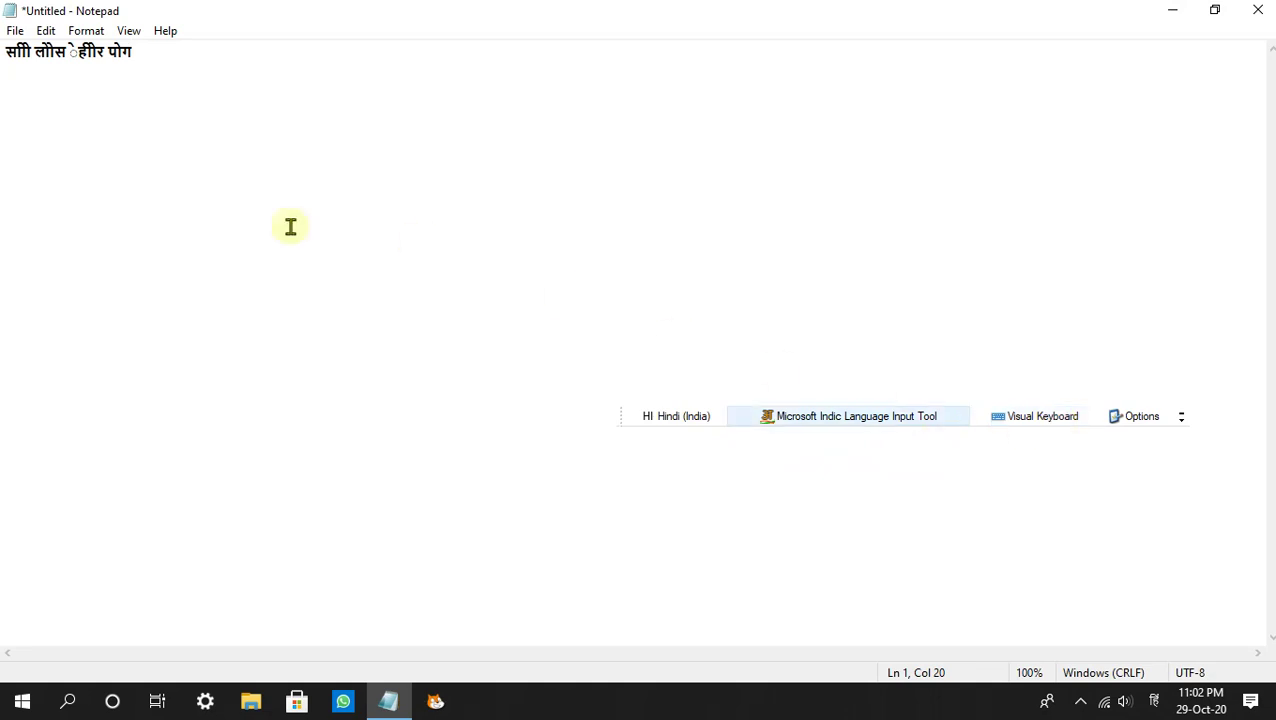
key(BackSpace)
key(BackSpace)
key(BackSpace)
key(BackSpace)
key(BackSpace)
key(BackSpace)
key(BackSpace)
key(BackSpace)
key(BackSpace)
key(BackSpace)
key(BackSpace)
key(BackSpace)
key(BackSpace)
key(BackSpace)
key(BackSpace)
key(BackSpace)
key(BackSpace)
key(BackSpace)
key(BackSpace)
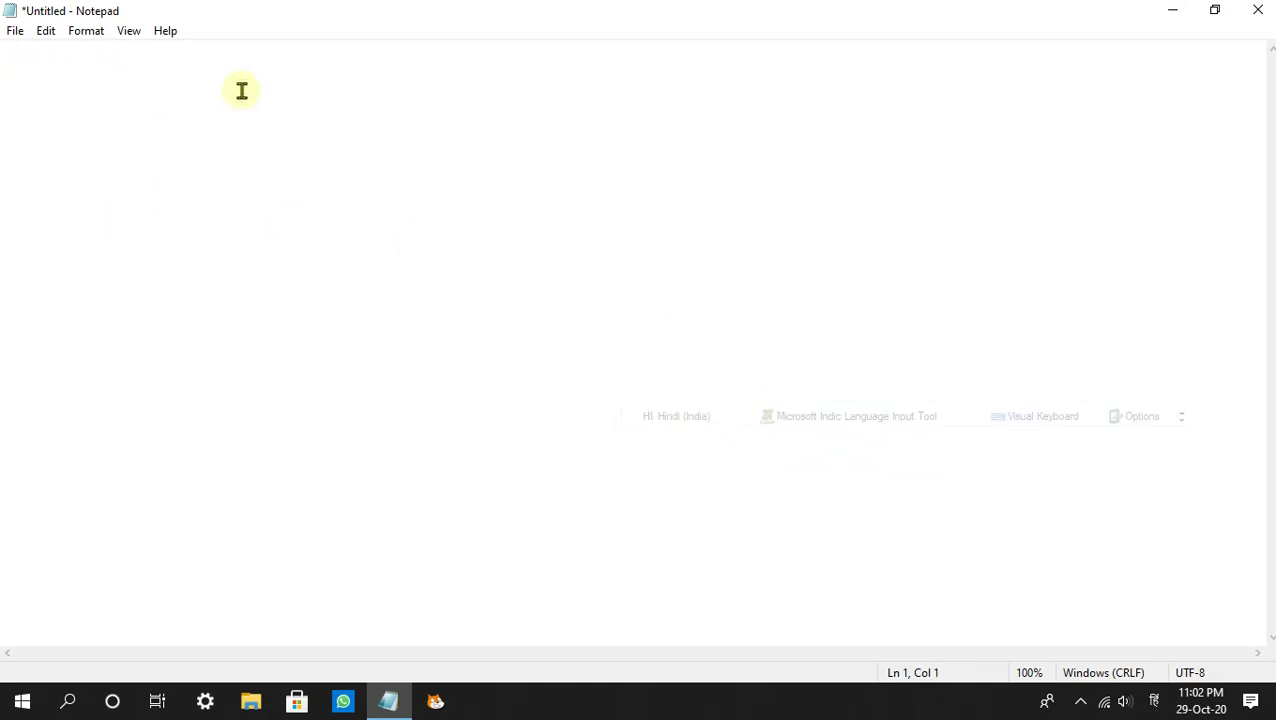
Write a Hindi sentence phonetically, entering "mera naam", a first name and "hai".
text(mera )
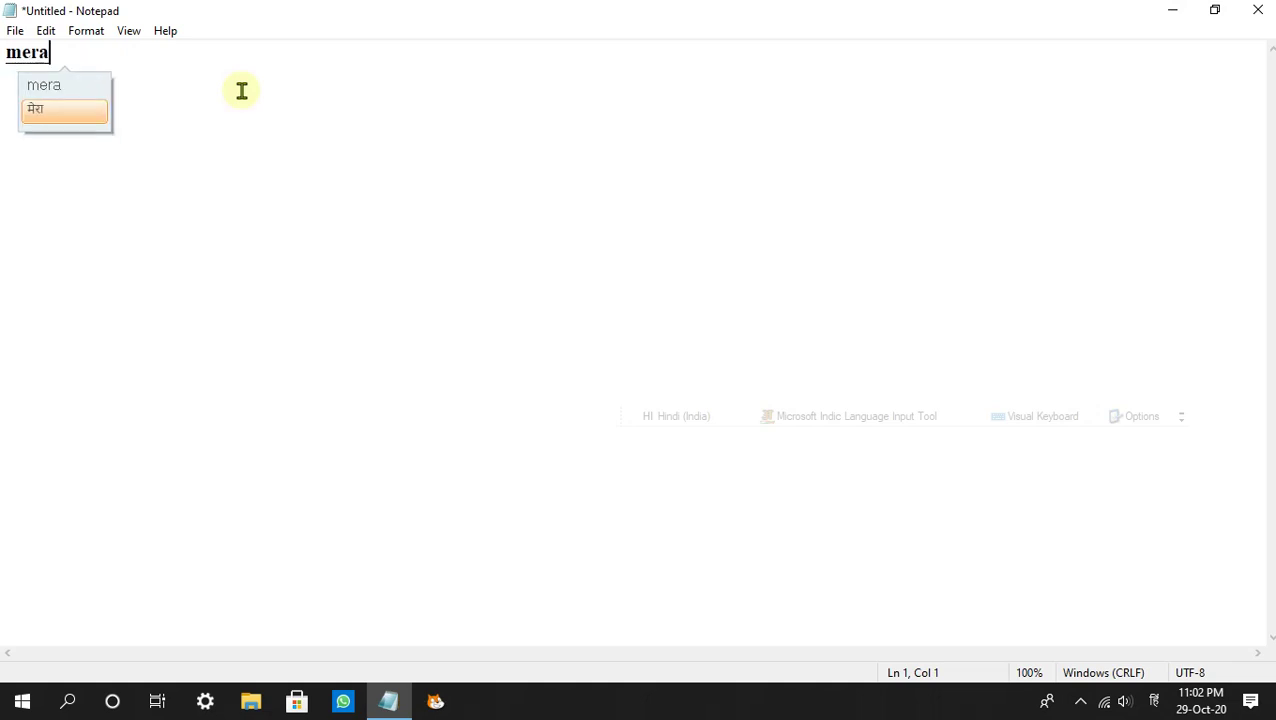
text(naa)
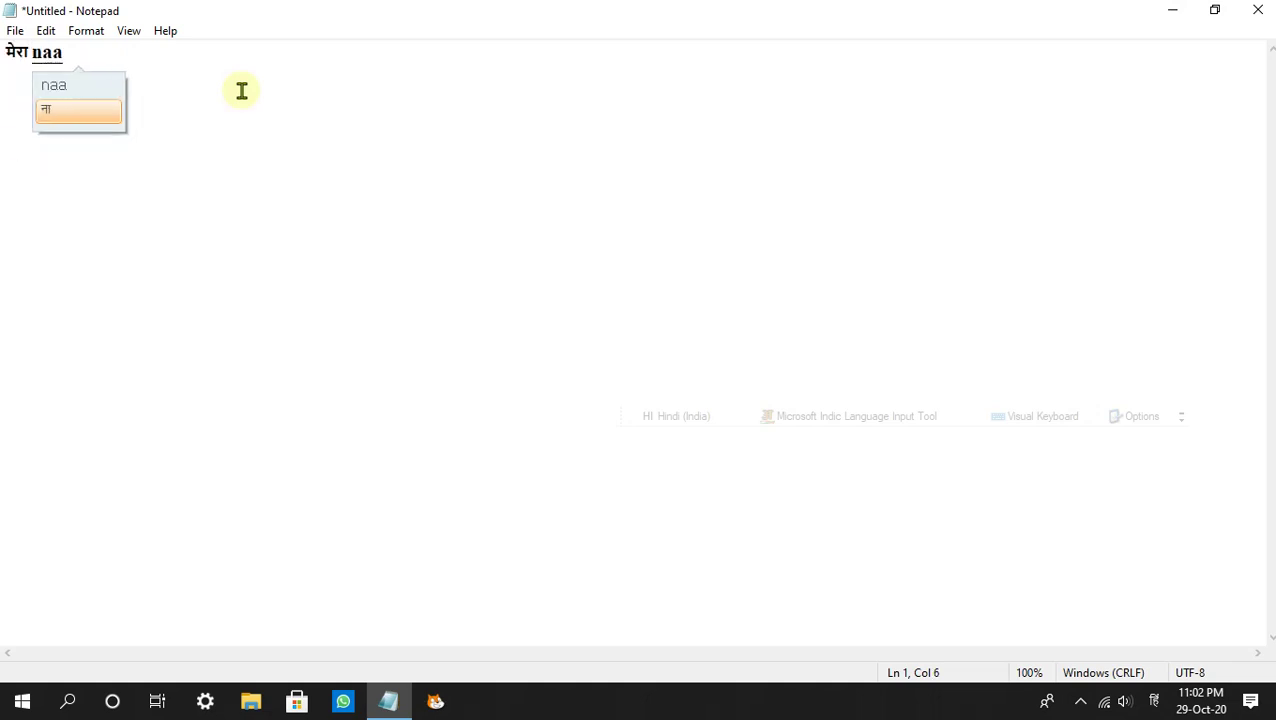
text(m sur)
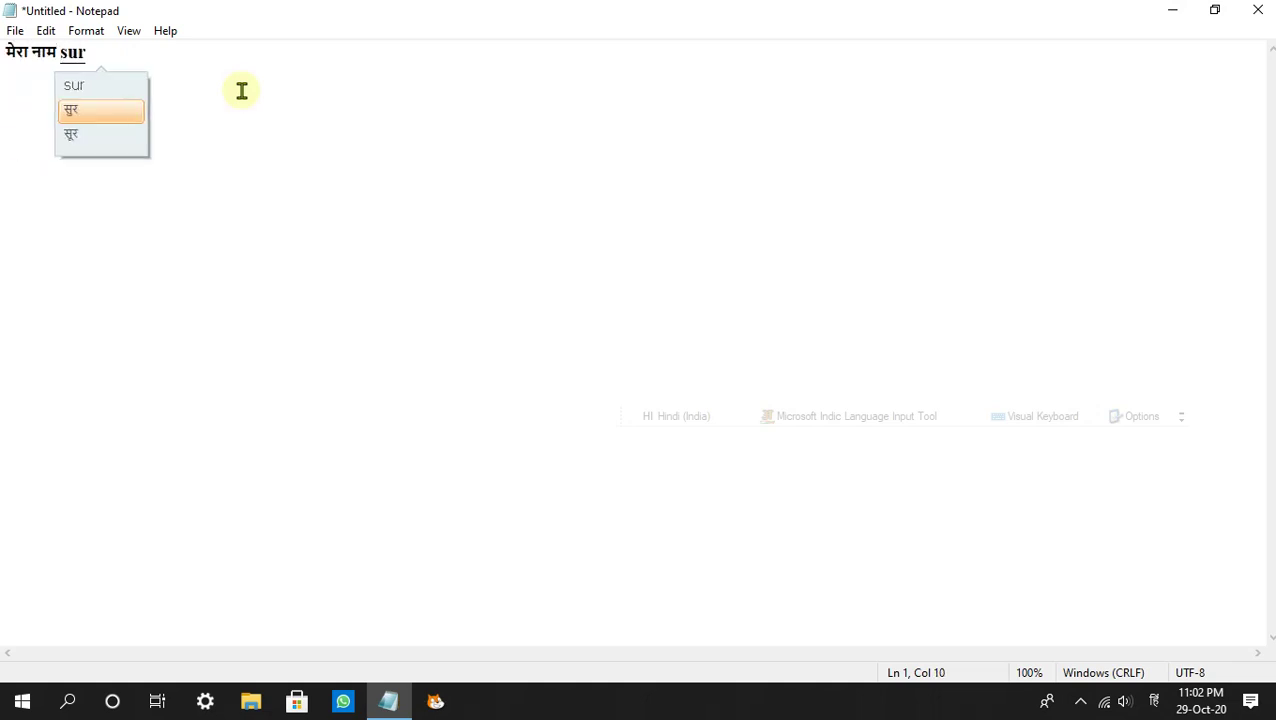
text(aj hai)
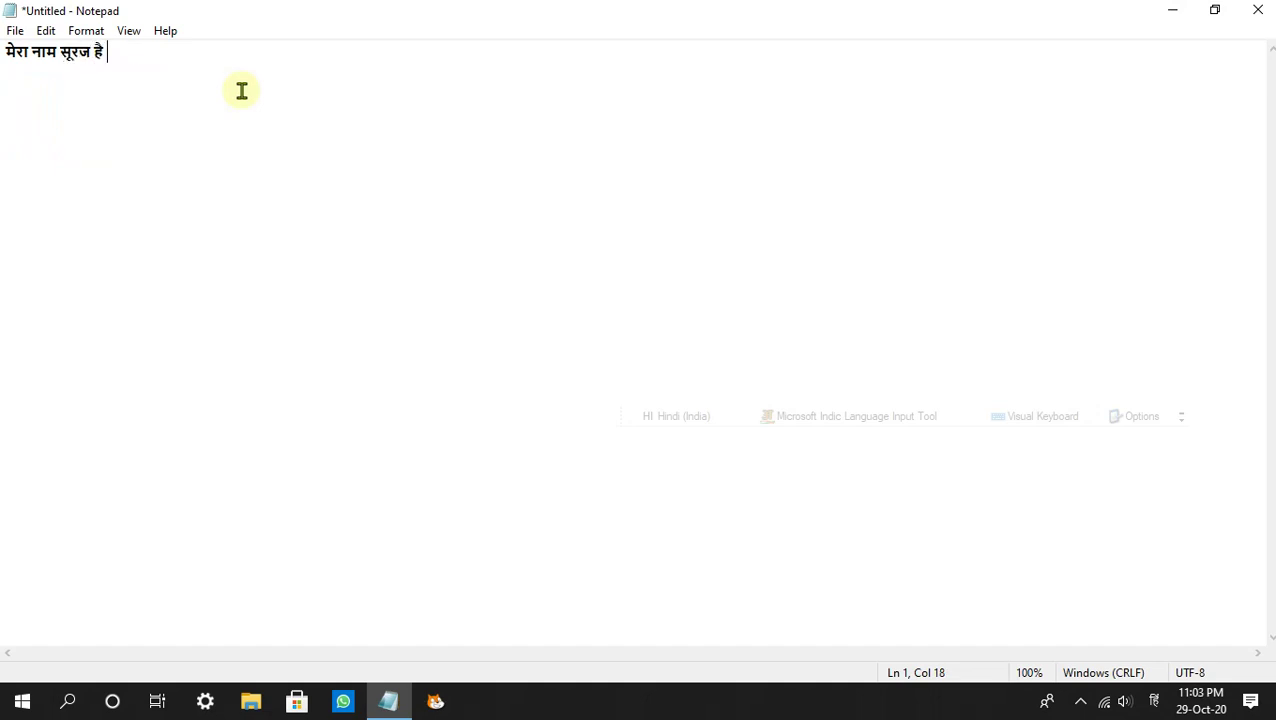
Erase the whole Hindi sentence from the document.
key(BackSpace)
key(BackSpace)
key(BackSpace)
key(BackSpace)
key(BackSpace)
key(BackSpace)
key(BackSpace)
key(BackSpace)
key(BackSpace)
key(BackSpace)
key(BackSpace)
key(BackSpace)
key(BackSpace)
key(BackSpace)
key(BackSpace)
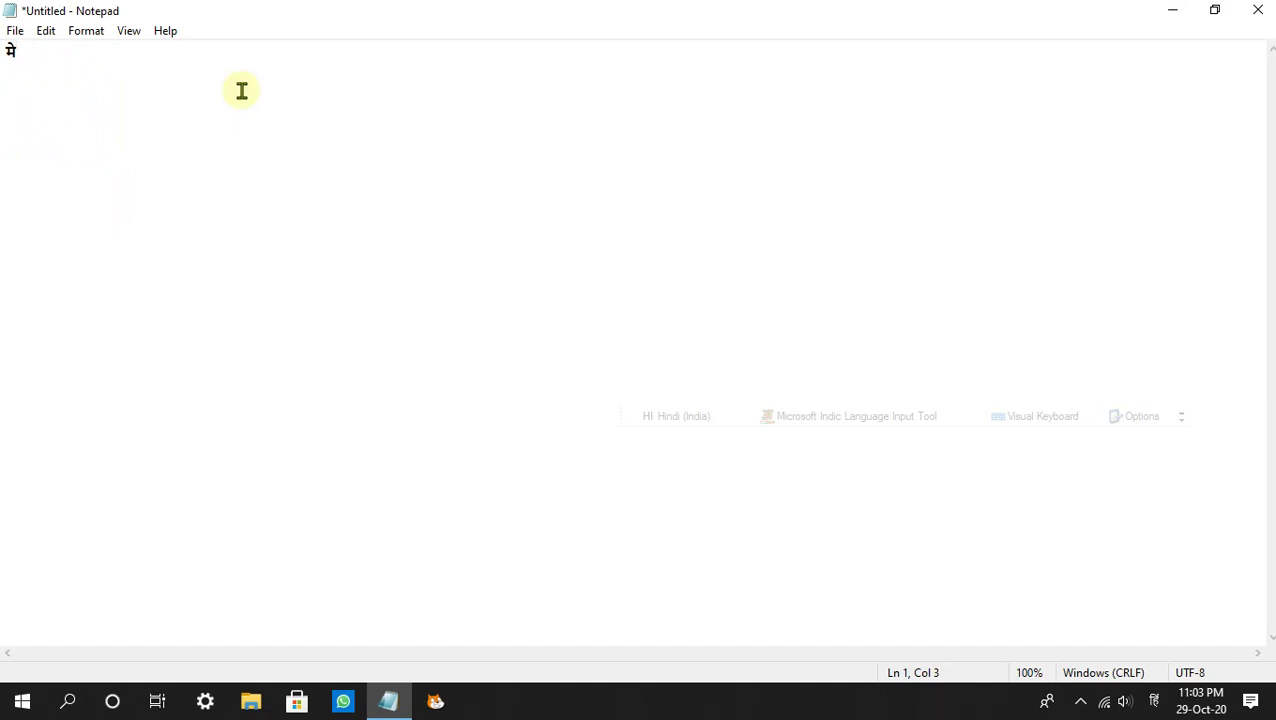
key(BackSpace)
key(BackSpace)
Write "mera" phonetically, look at the Latin suggestion and accept the Hindi suggestion मेरा.
text(mera)
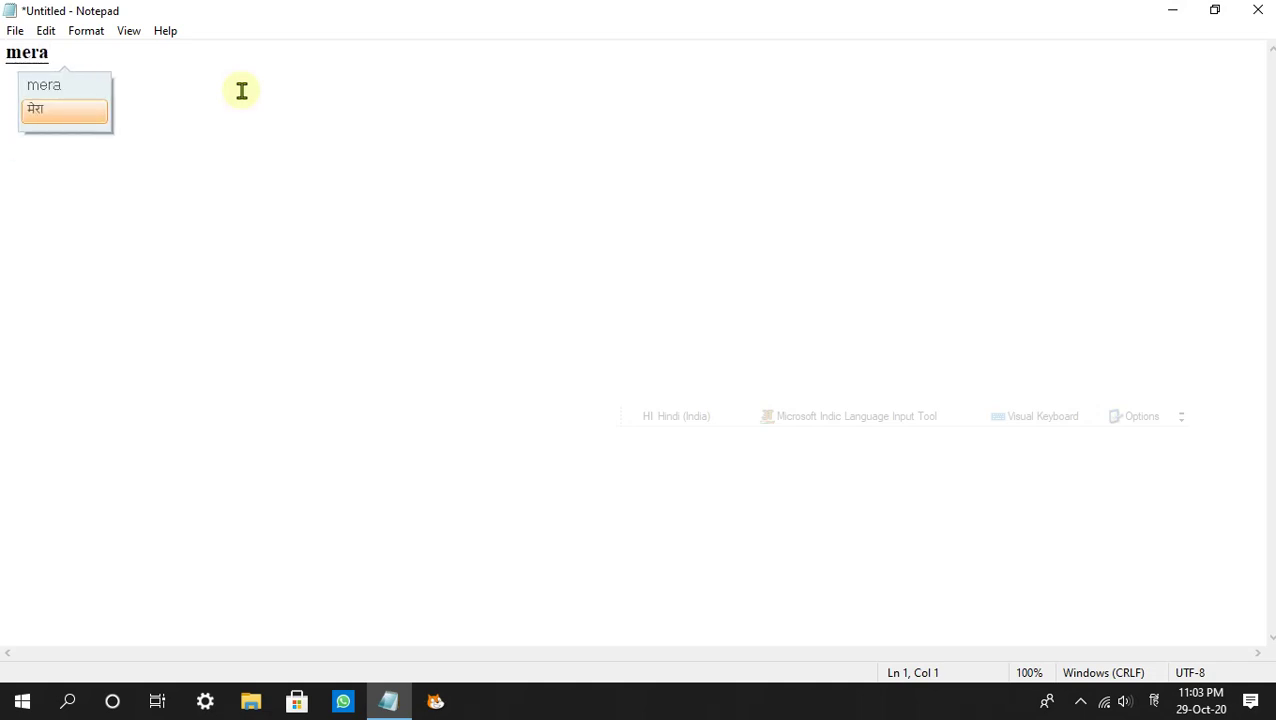
key(Up)
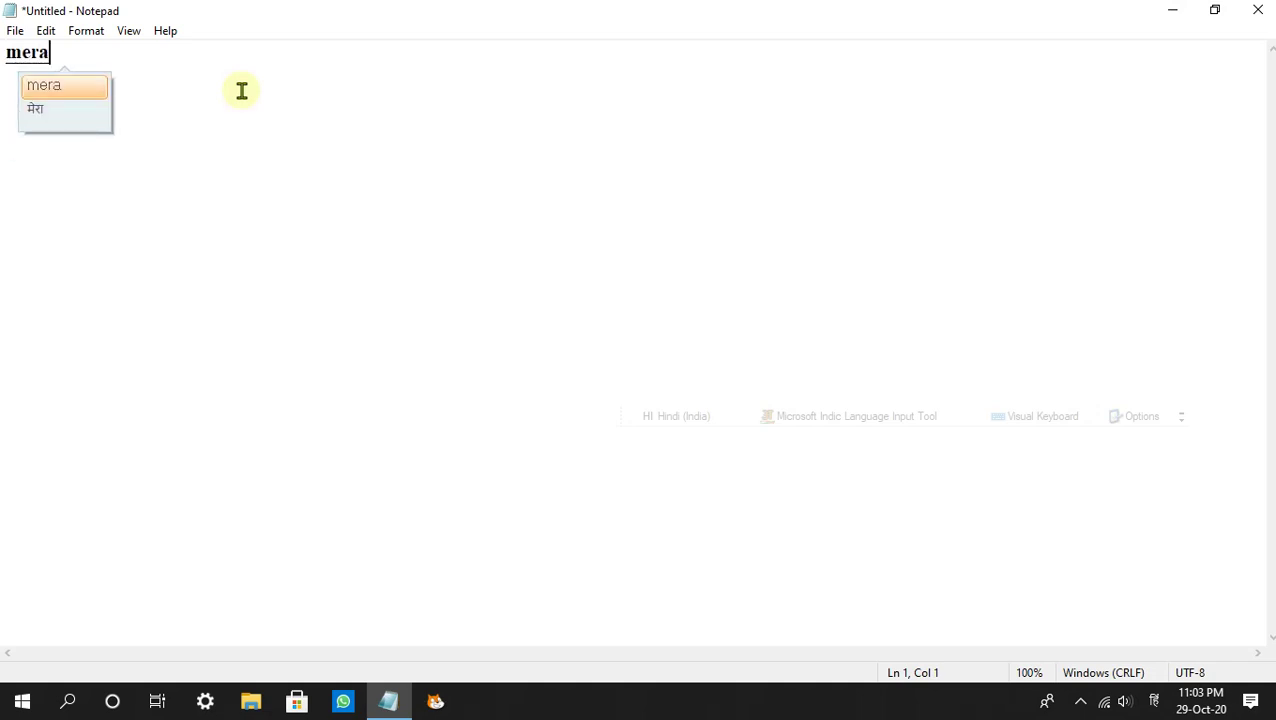
key(Down)
key(Return)
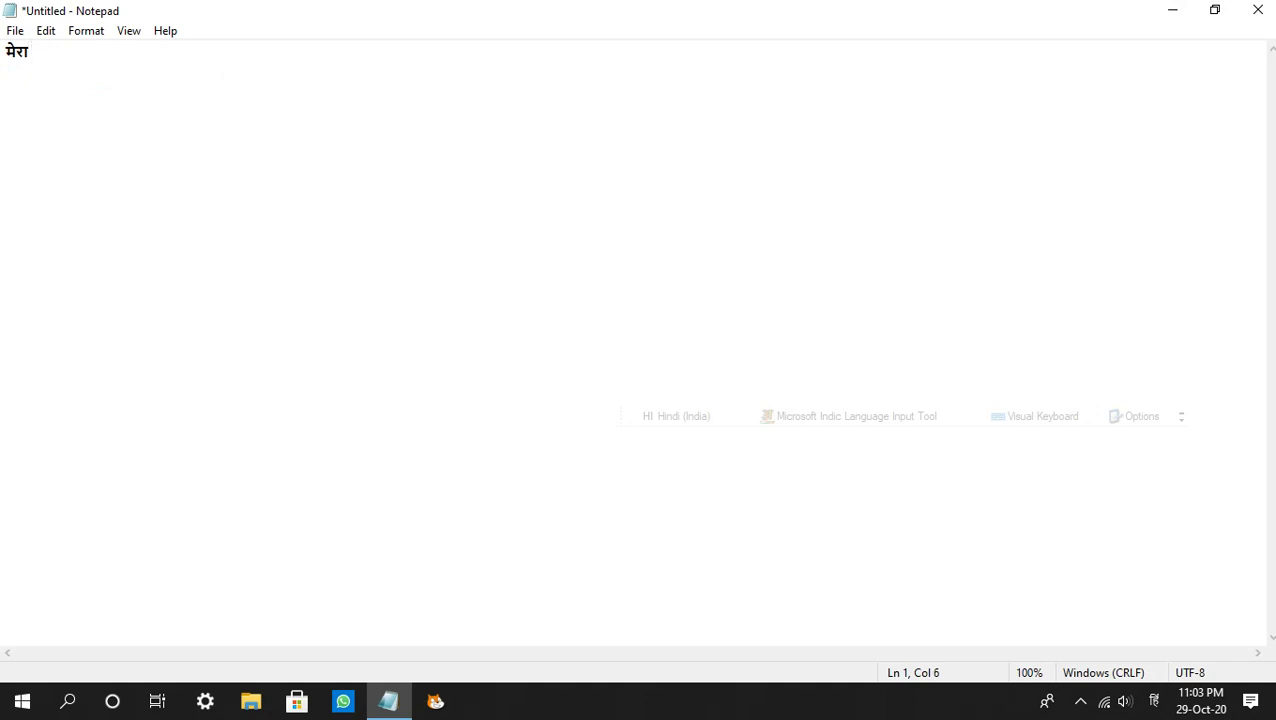
Add नाम from the suggestions for "naam" and complete the sentence with the first name and है.
text(naam)
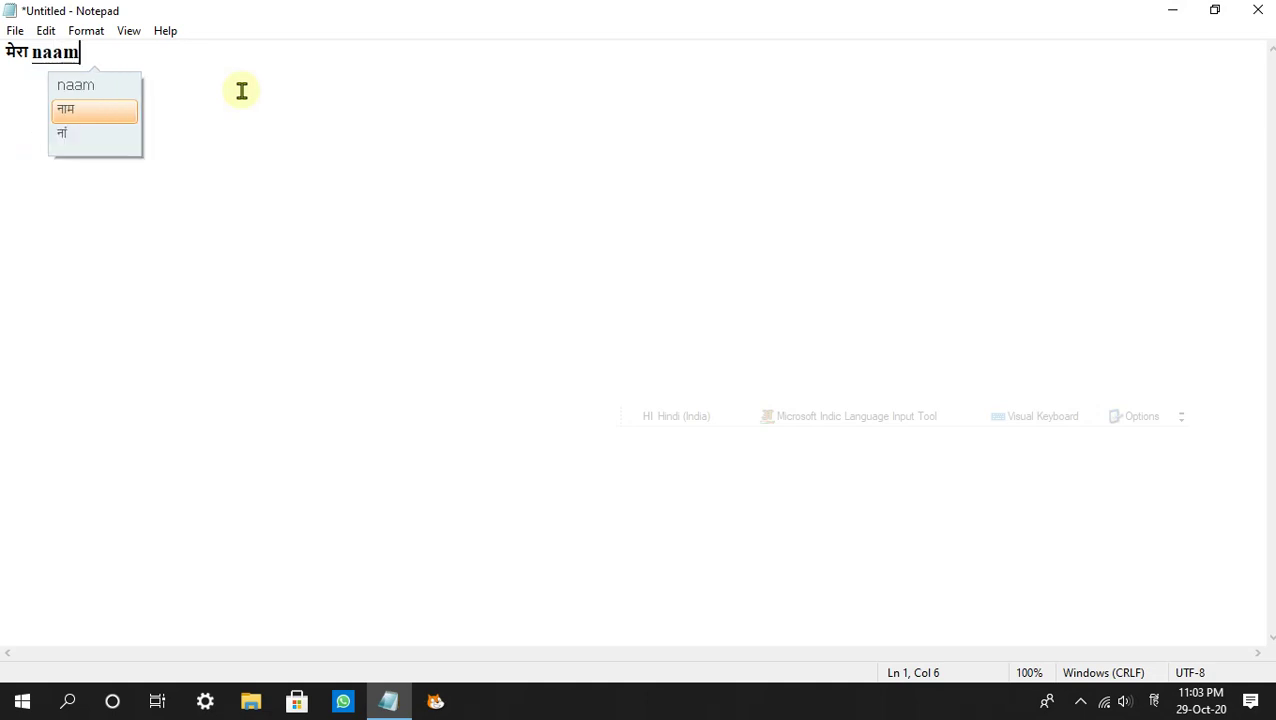
key(Down)
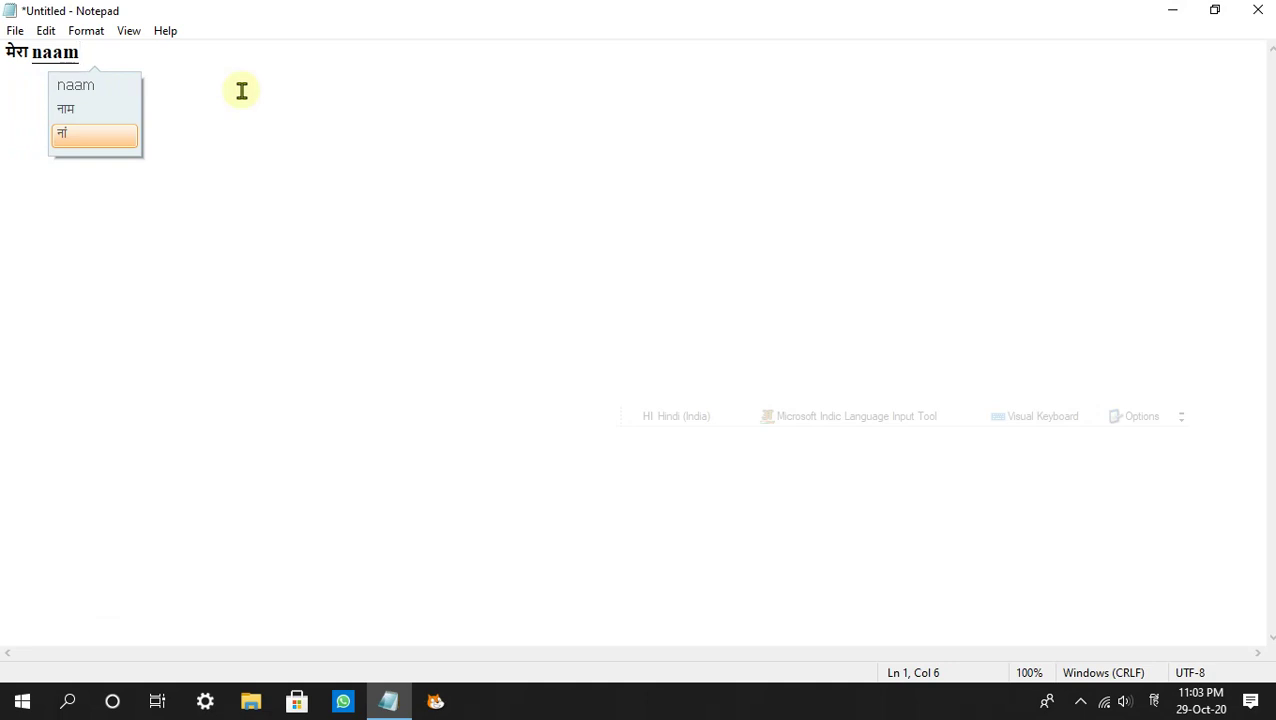
key(Up)
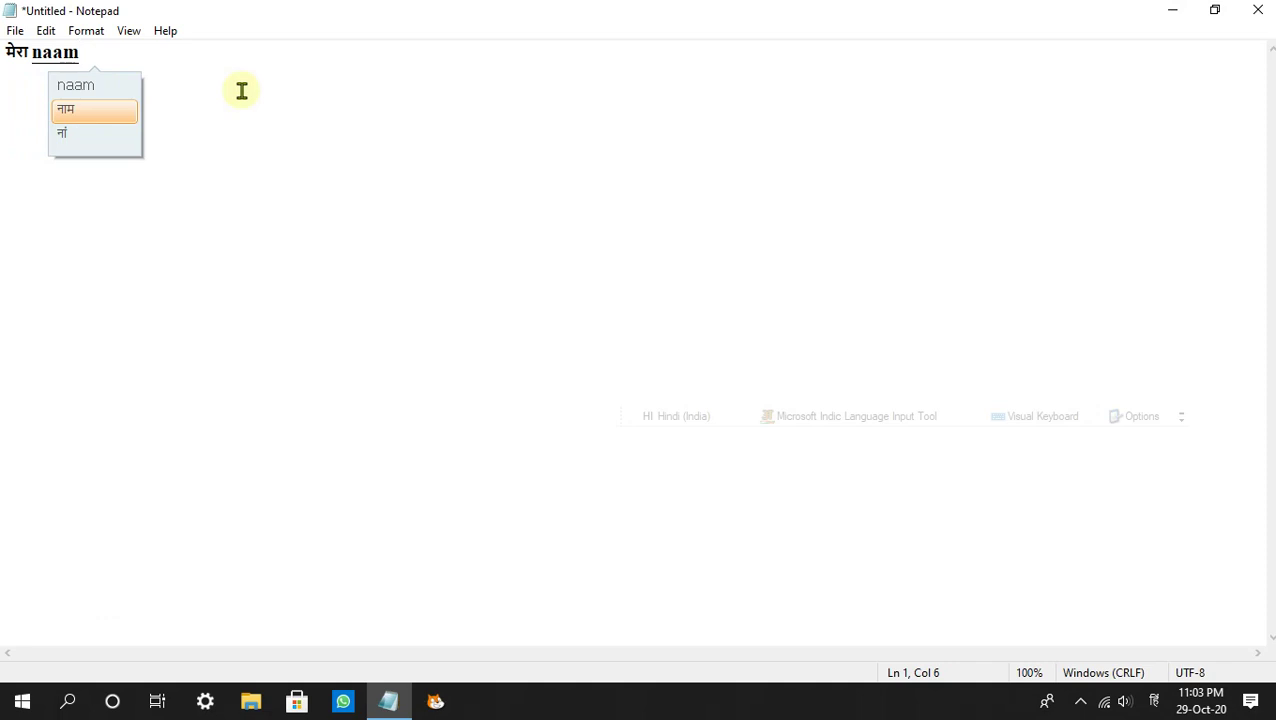
key(Return)
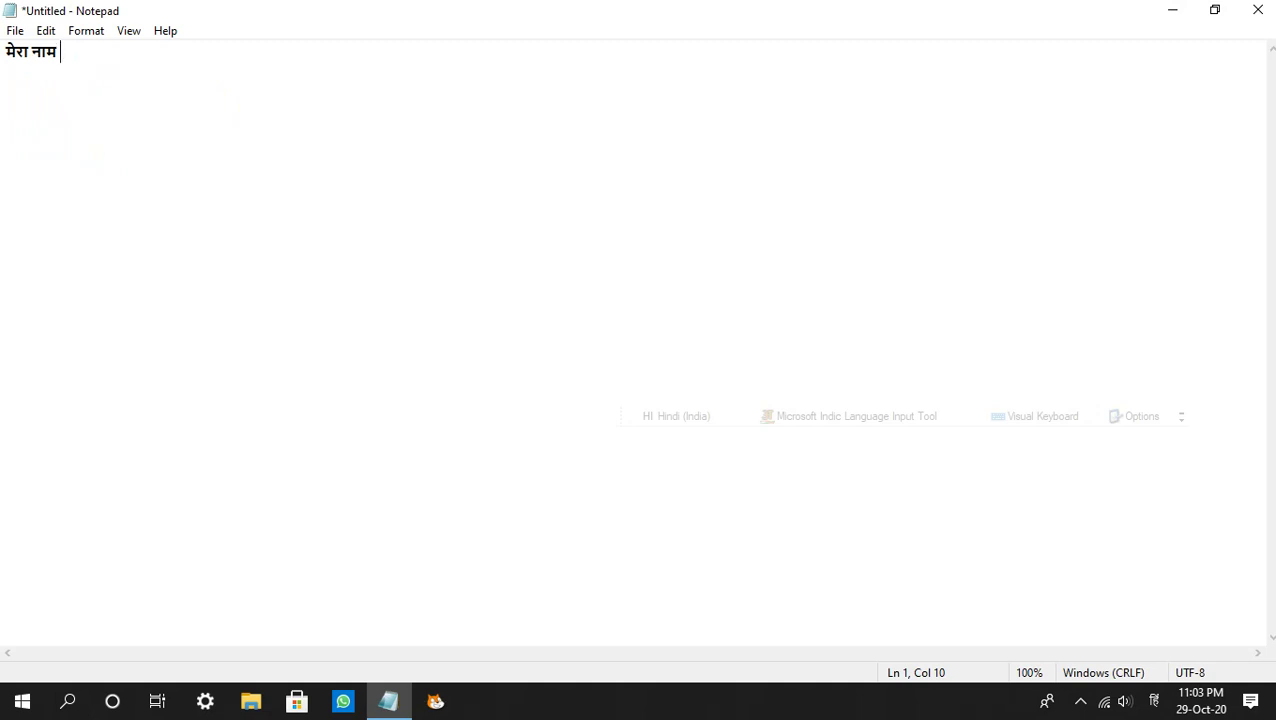
text(sur)
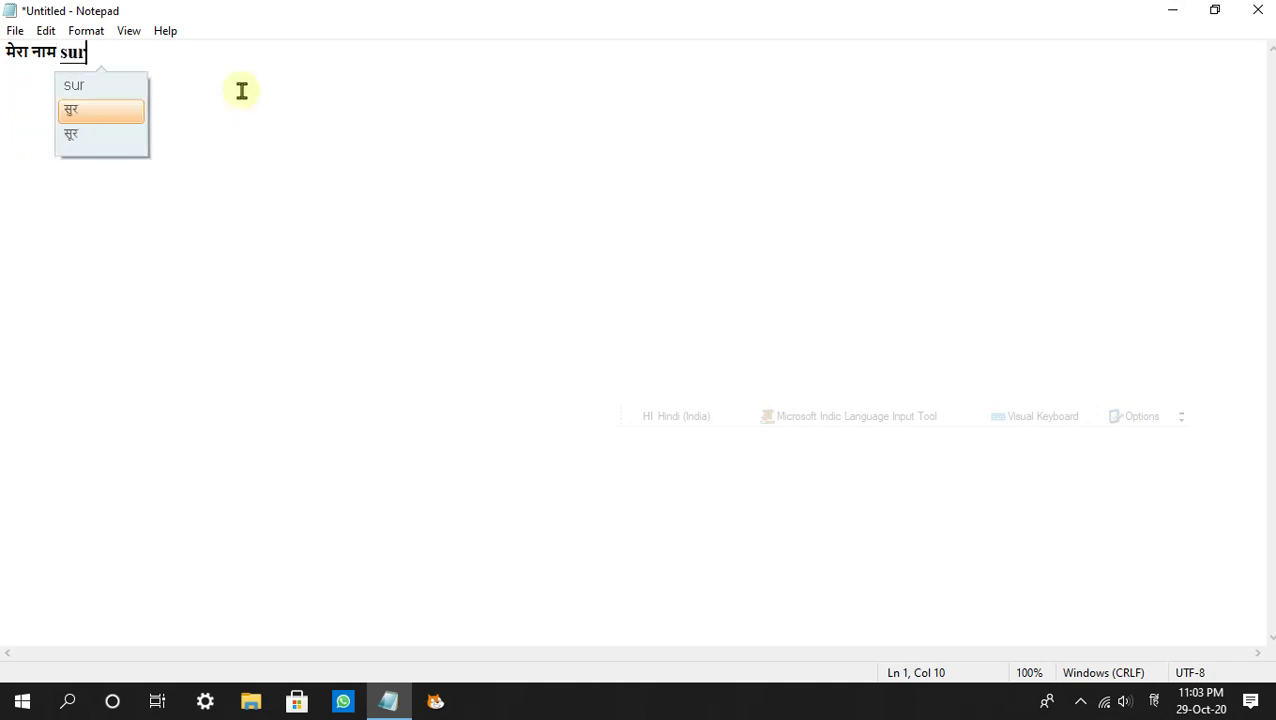
text(aj hai)
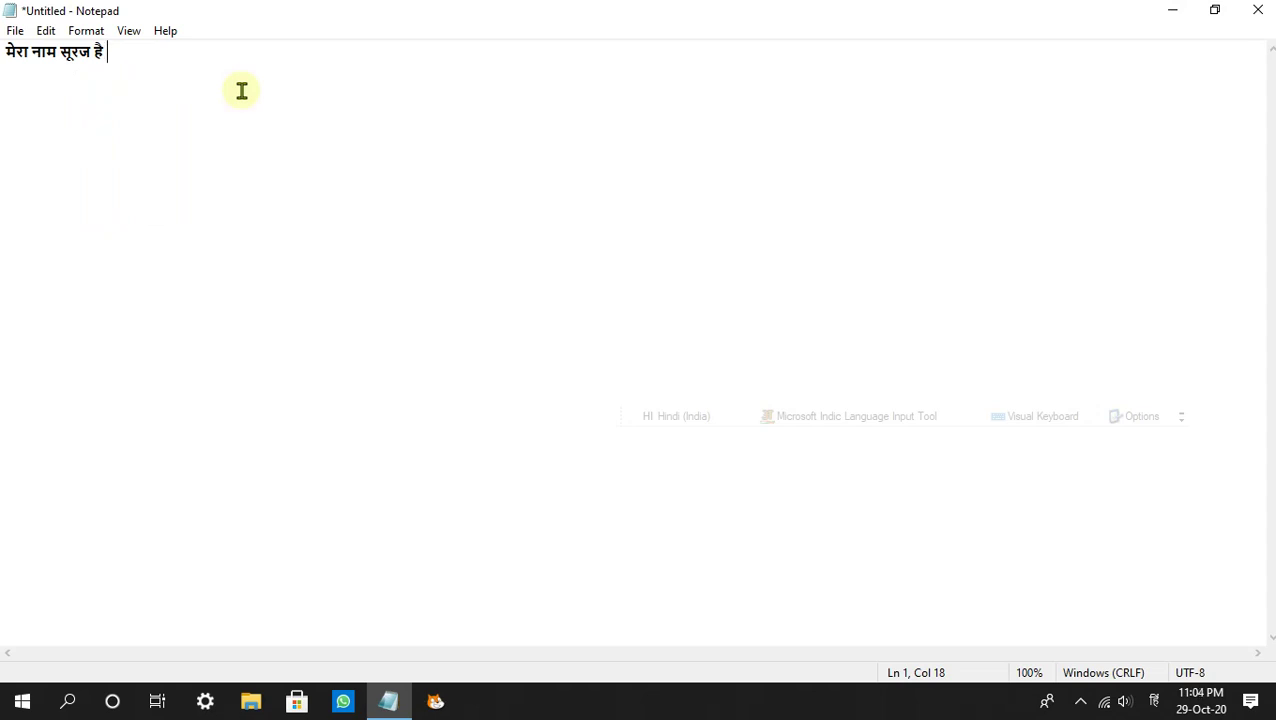
Set the Notepad font size to 28, keeping the Times New Roman bold font.
drag(9, 52, 133, 93)
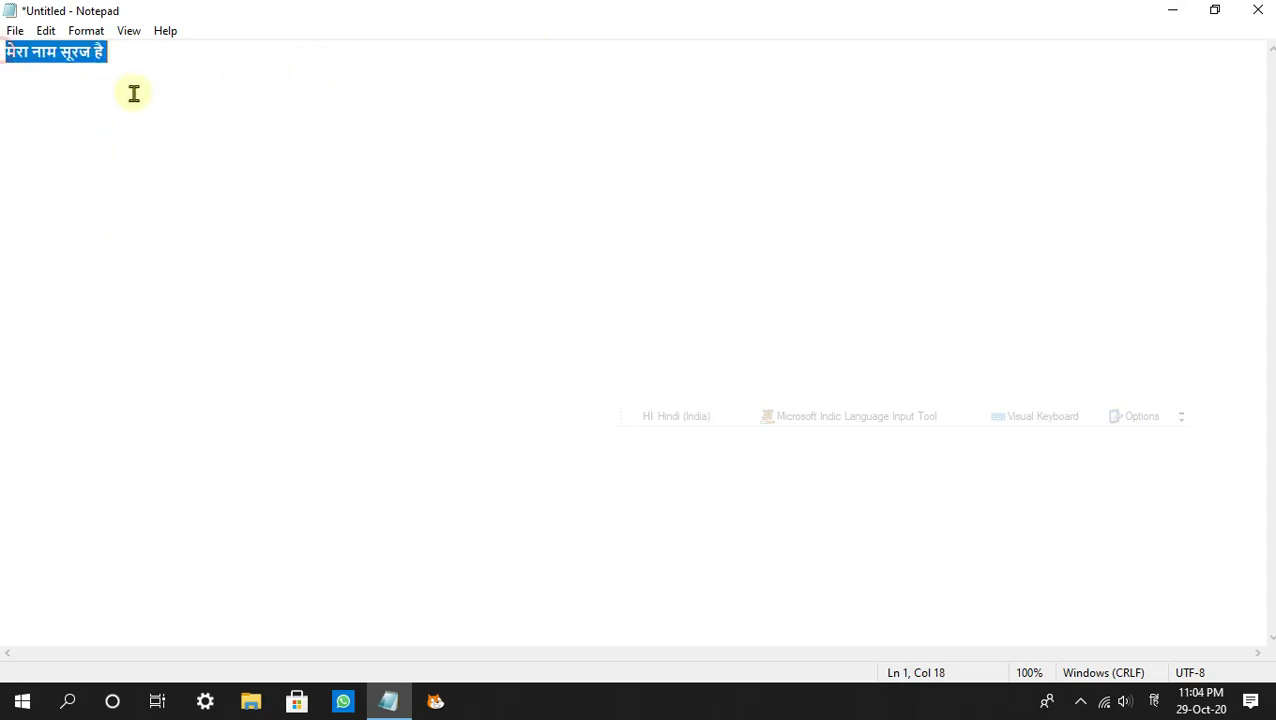
click(117, 142)
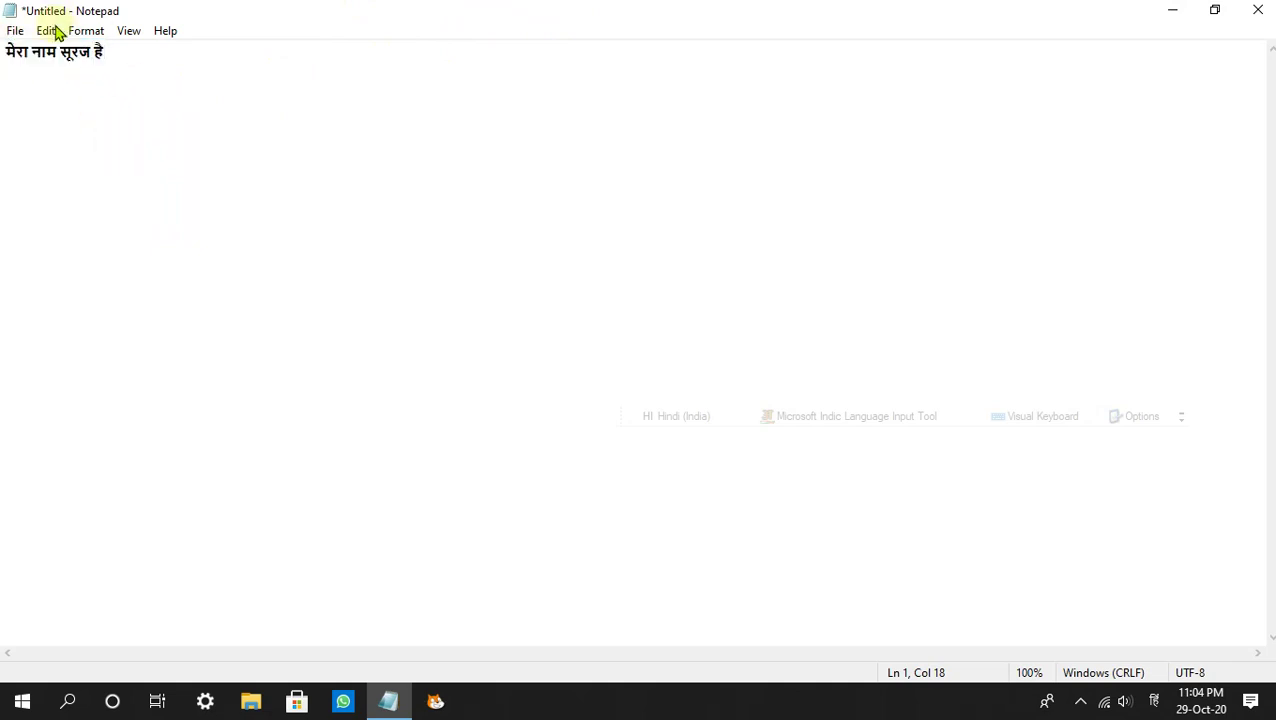
click(87, 31)
mouse_move(85, 40)
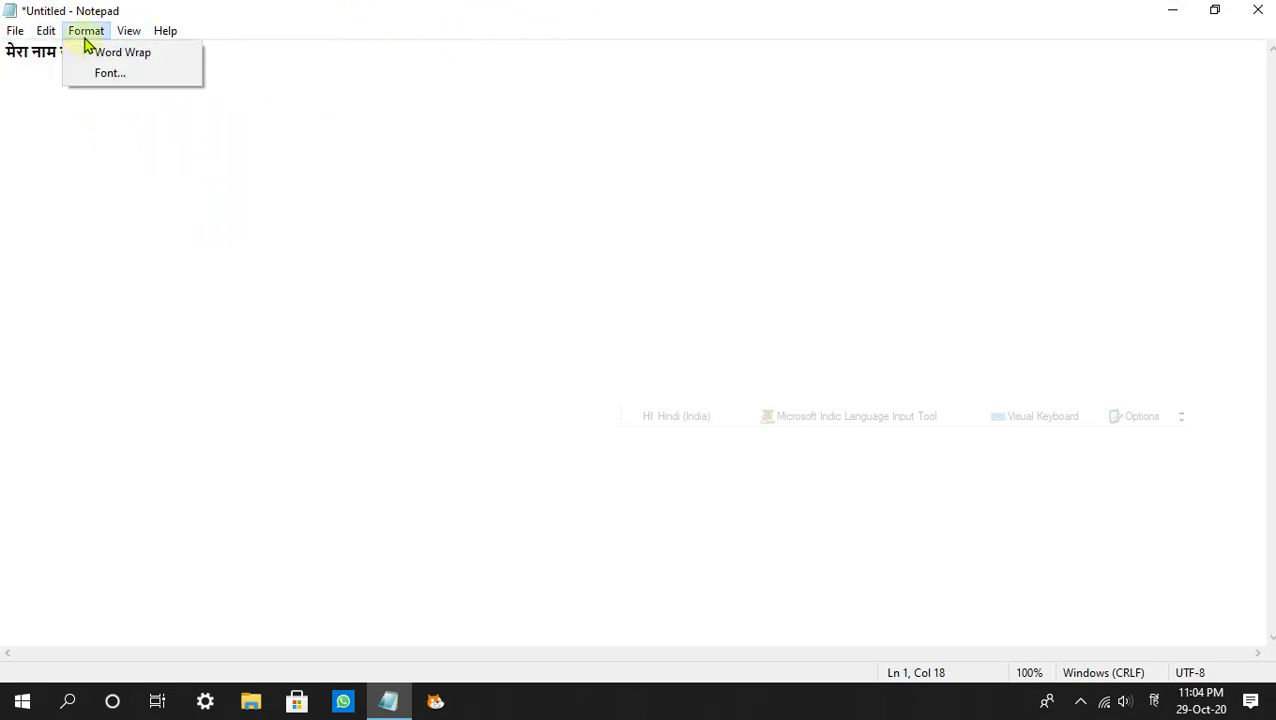
click(100, 72)
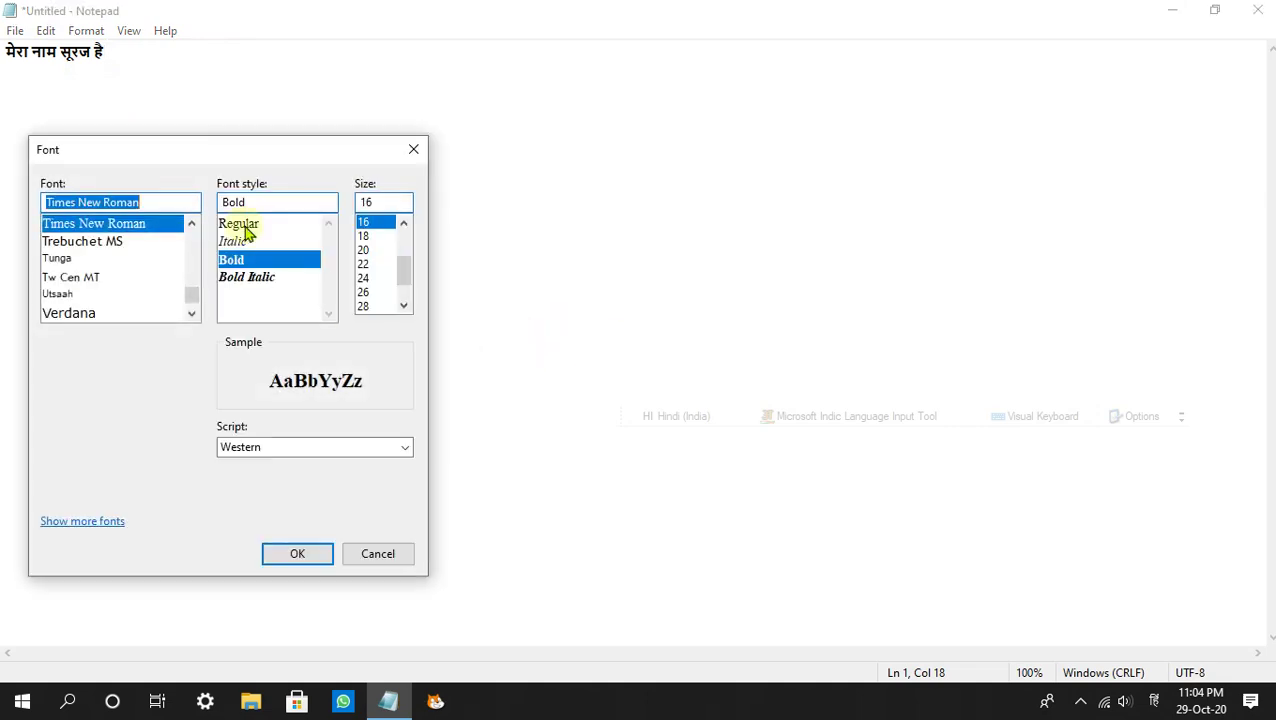
click(398, 272)
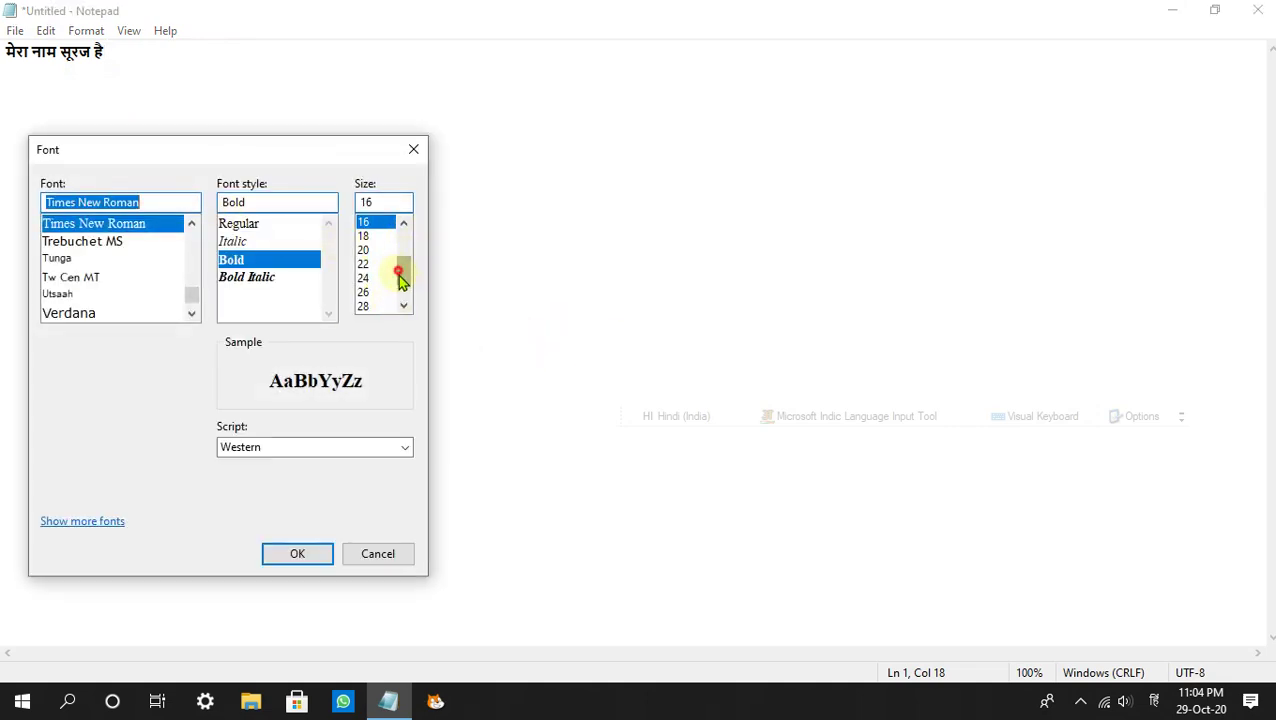
drag(398, 272, 398, 300)
click(375, 306)
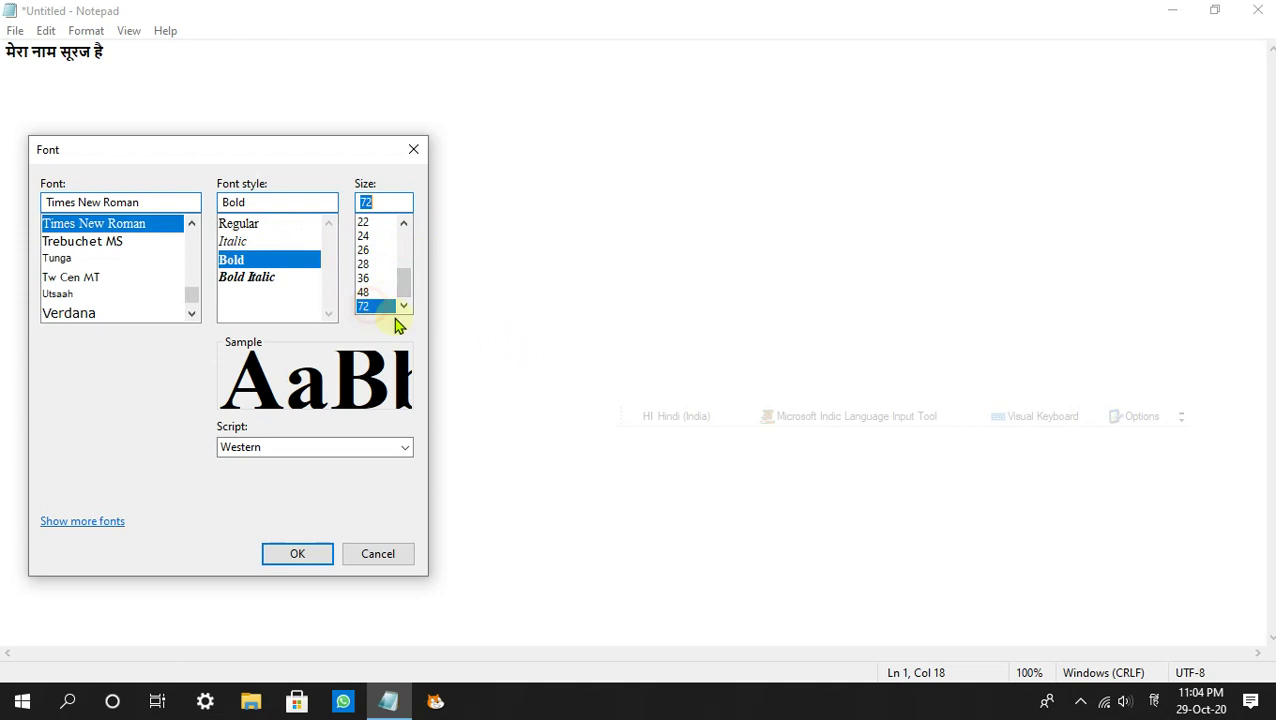
click(366, 264)
click(322, 549)
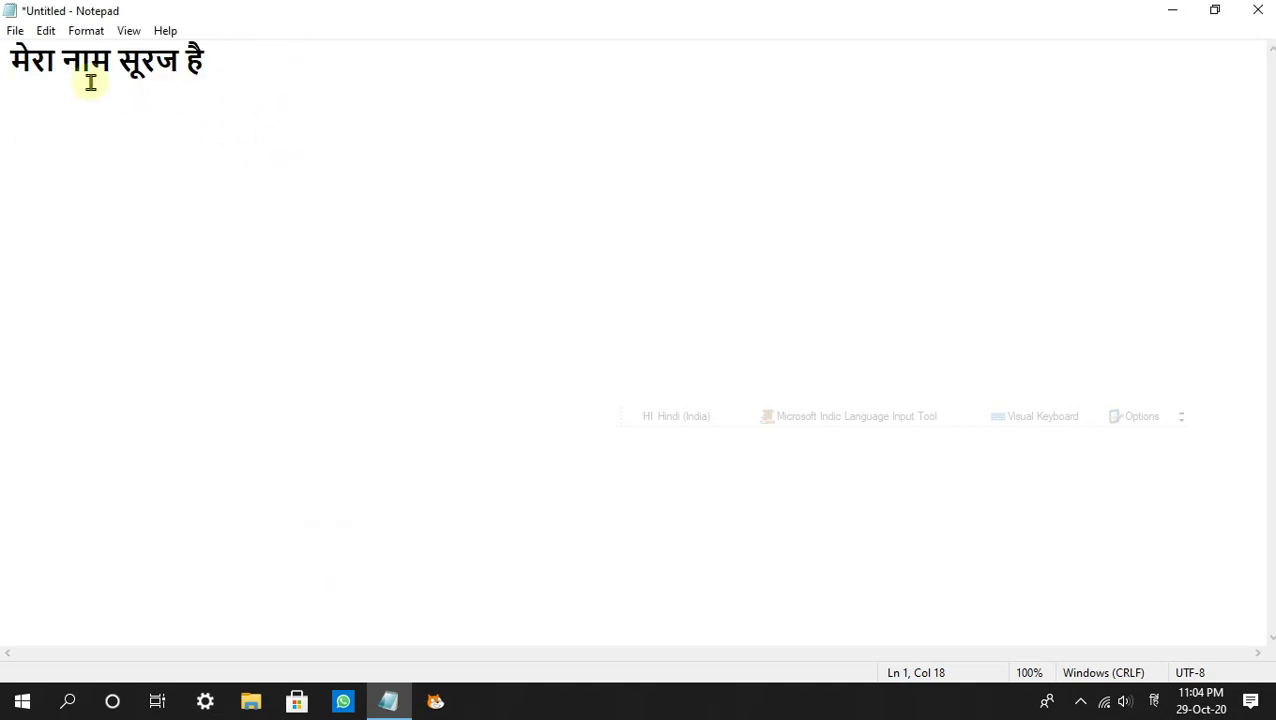
Move the Hindi sentence down to the fourth line, leaving three blank lines above it.
drag(10, 60, 243, 74)
key(ctrl+c)
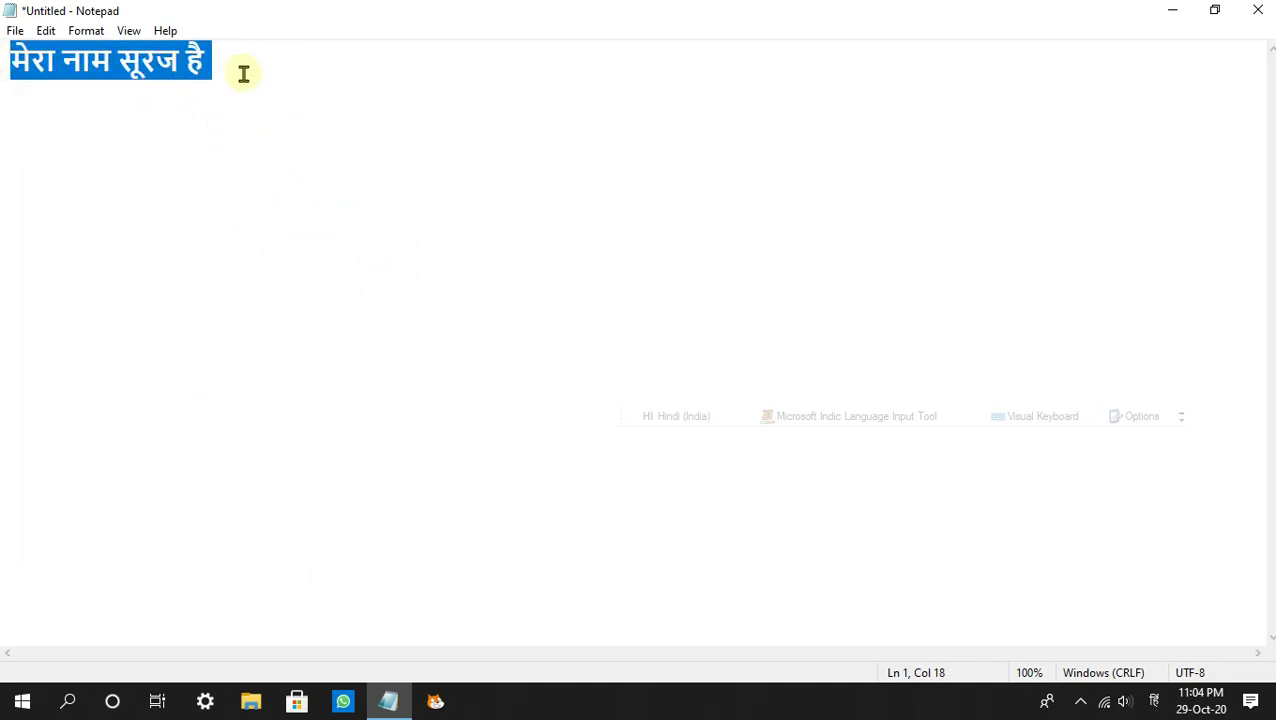
key(Delete)
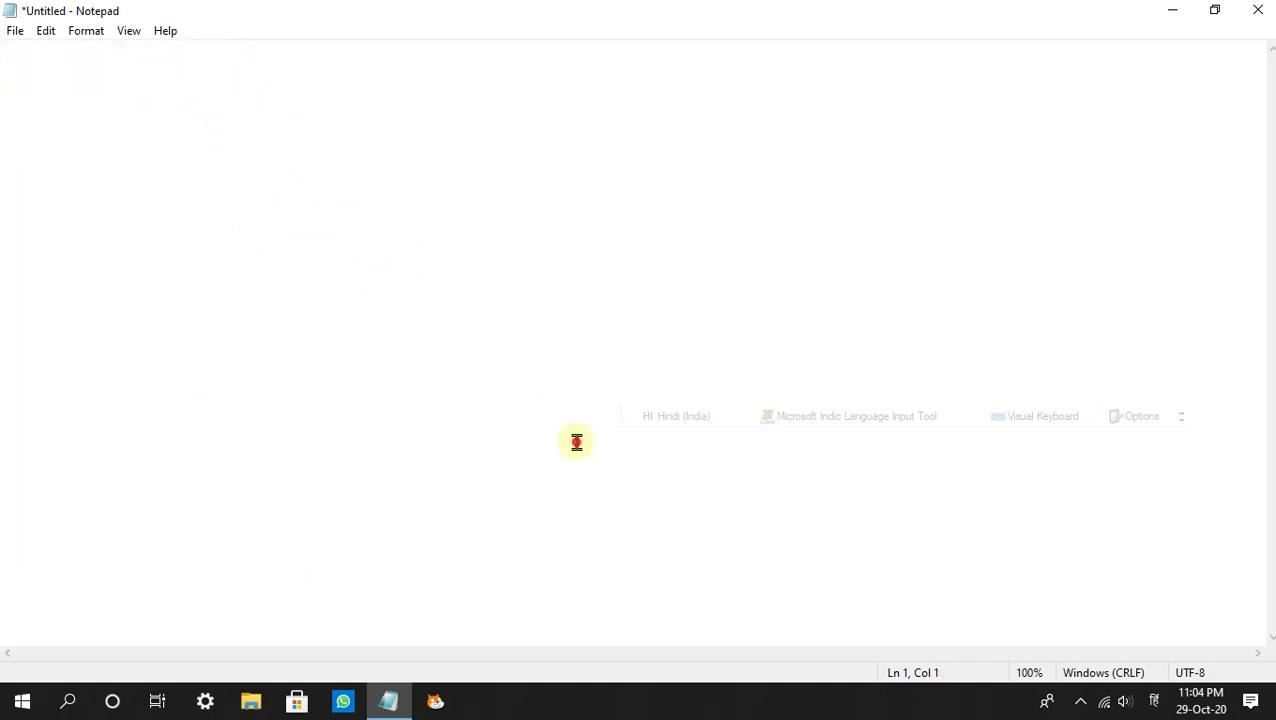
click(576, 442)
key(Return)
key(Return)
key(Return)
key(ctrl+v)
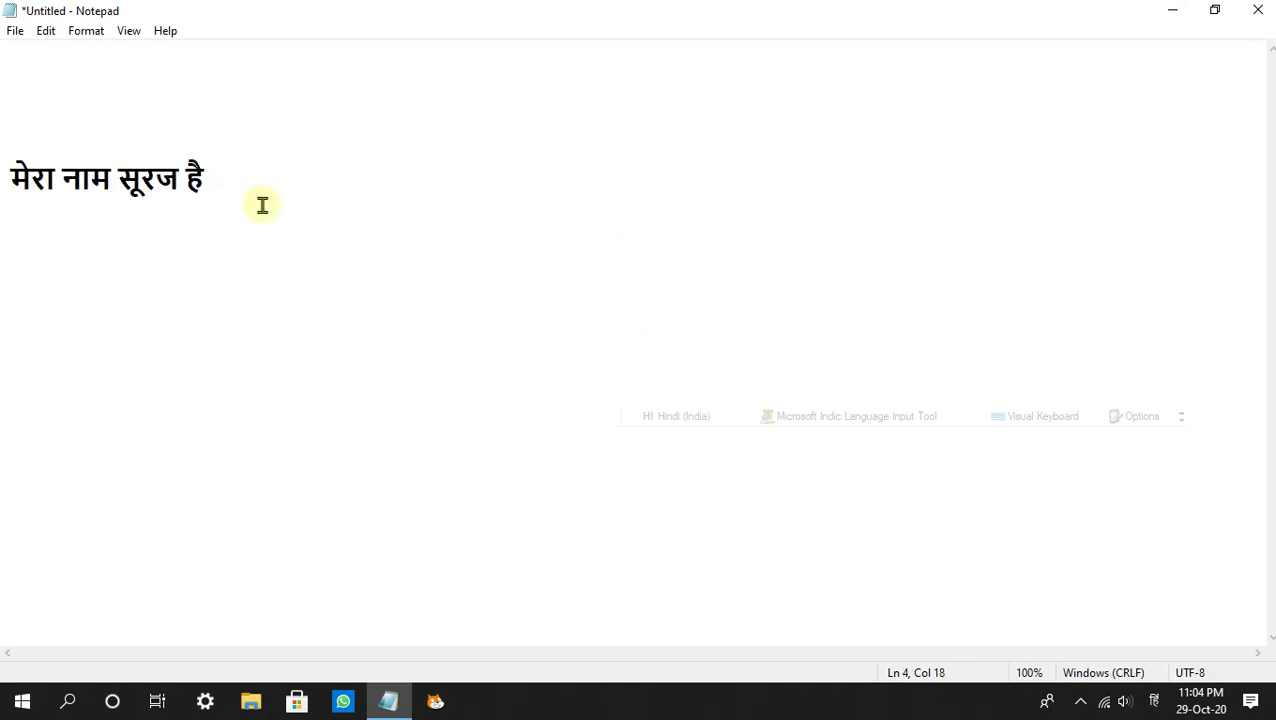
Enter "k" before the last word to view its phonetic suggestions, and erase it again.
key(ctrl+shift+Left)
key(ctrl+shift+Left)
key(ctrl+shift+Left)
key(ctrl+shift+Left)
click(182, 374)
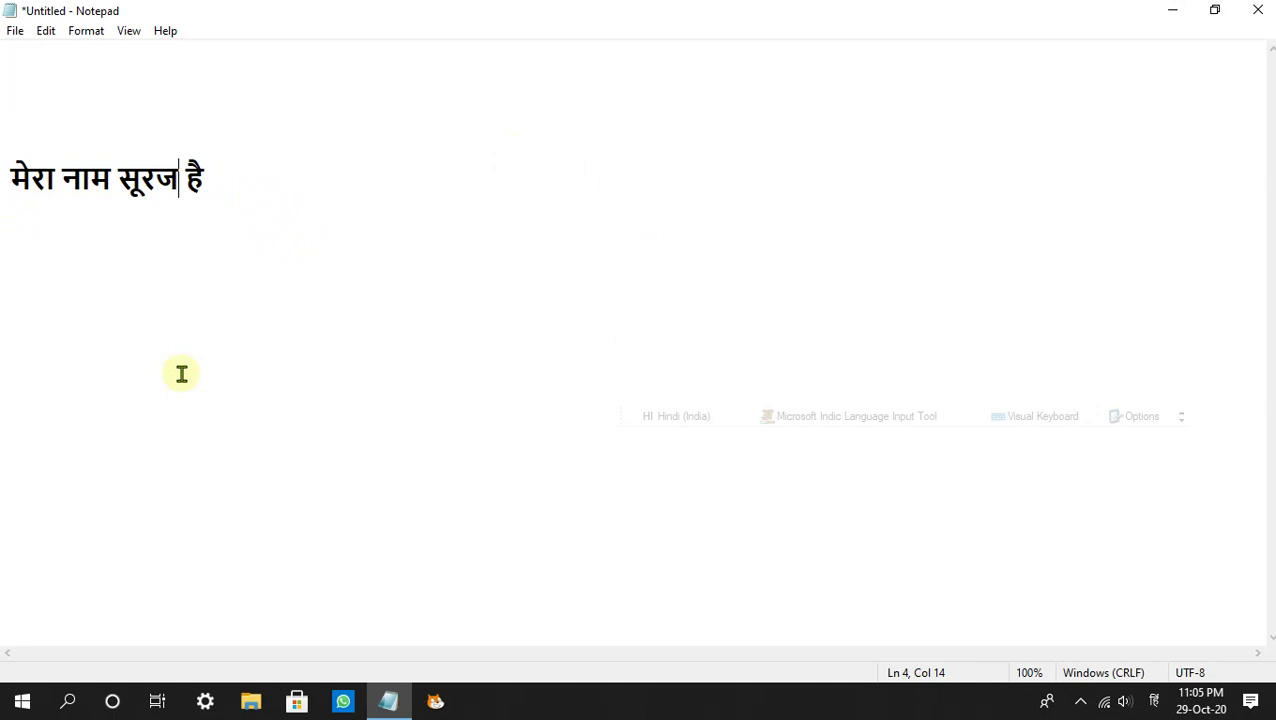
text(k)
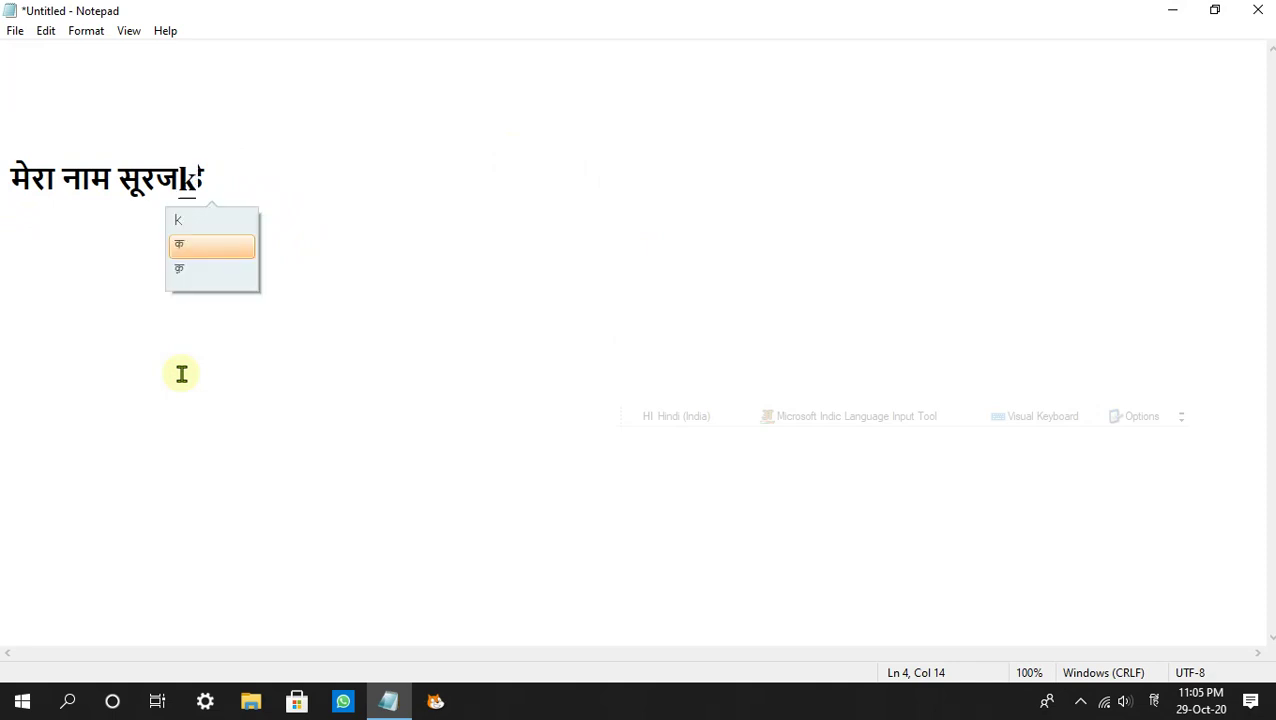
key(BackSpace)
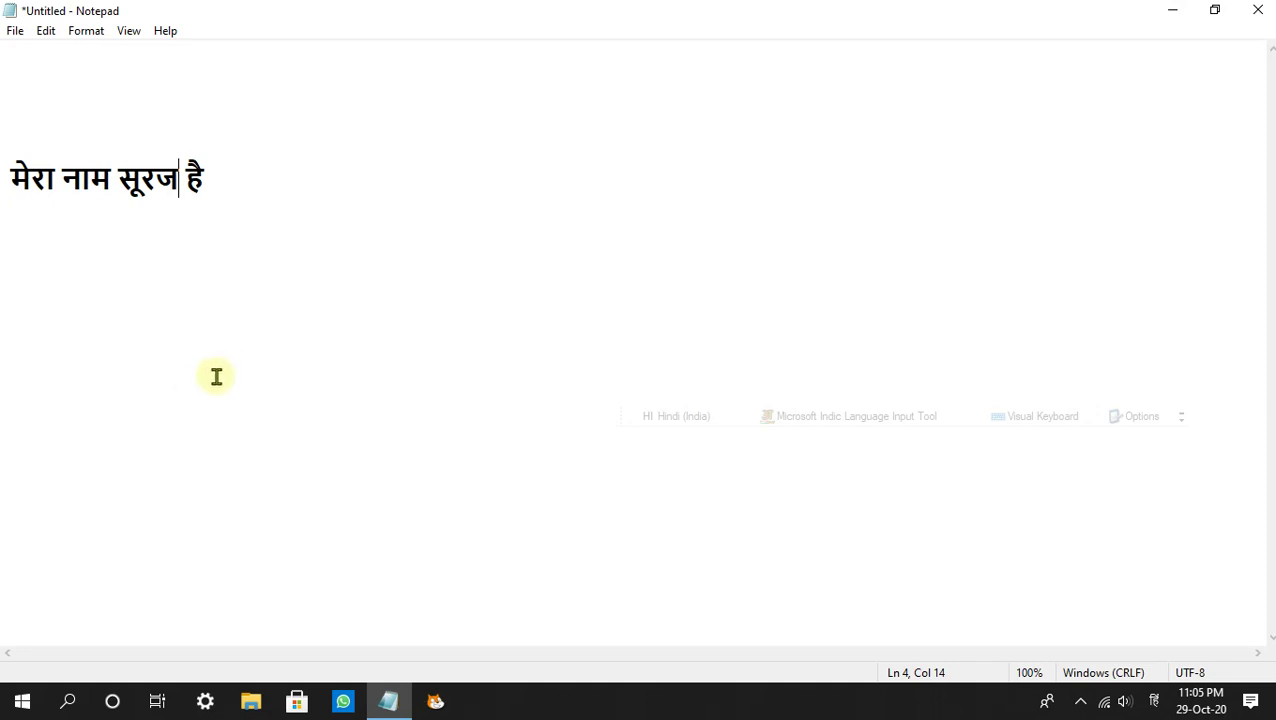
Minimize the document window and look at the input languages offered on the floating Language bar.
click(390, 700)
key(alt+shift)
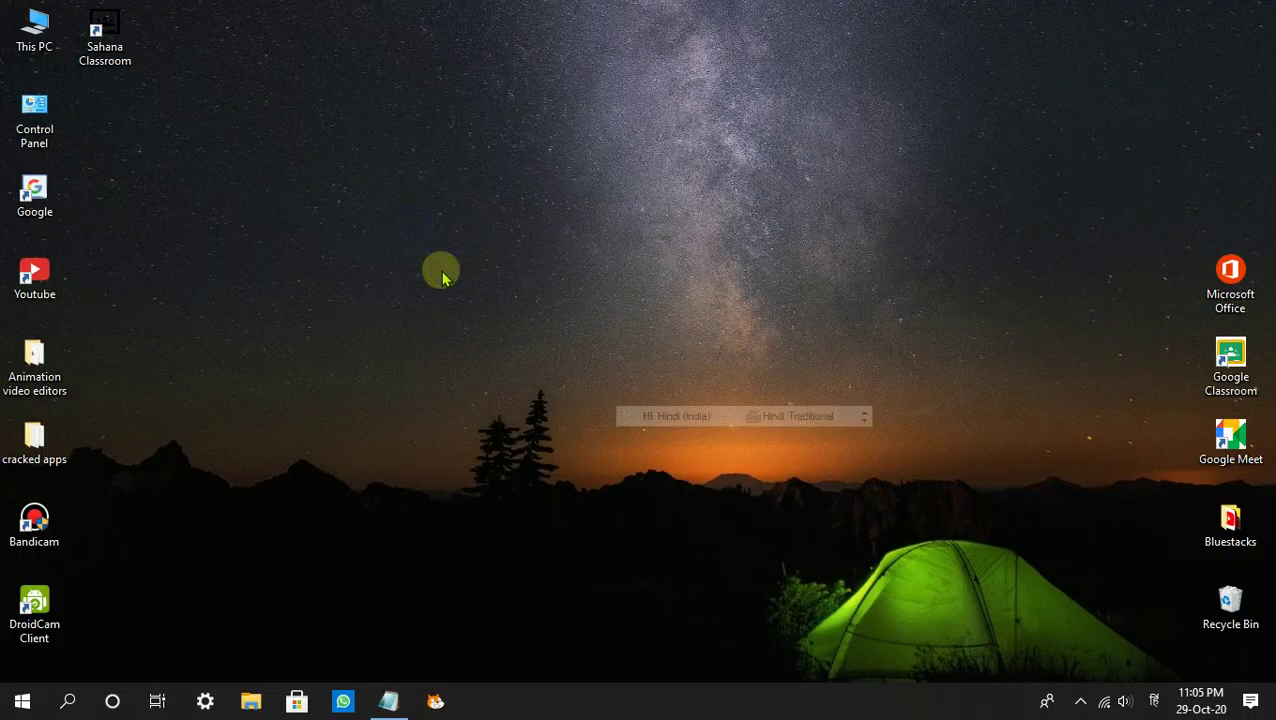
click(705, 418)
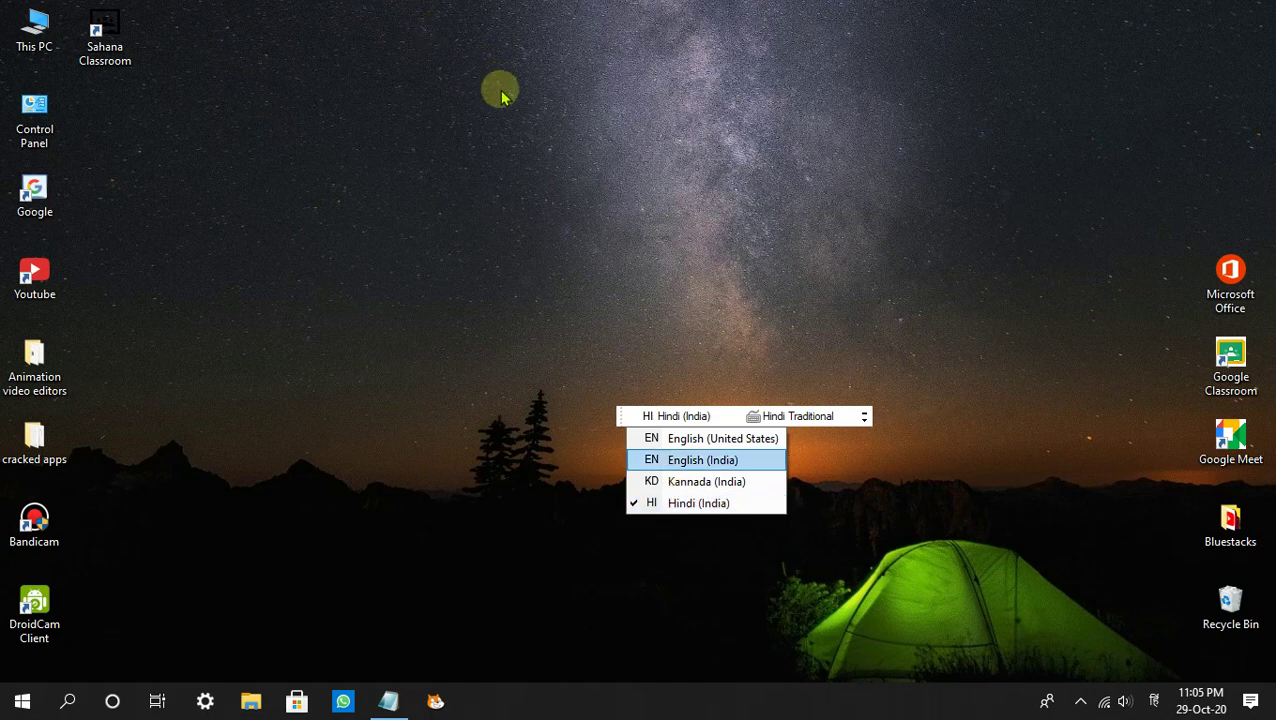
right_click(437, 302)
click(471, 356)
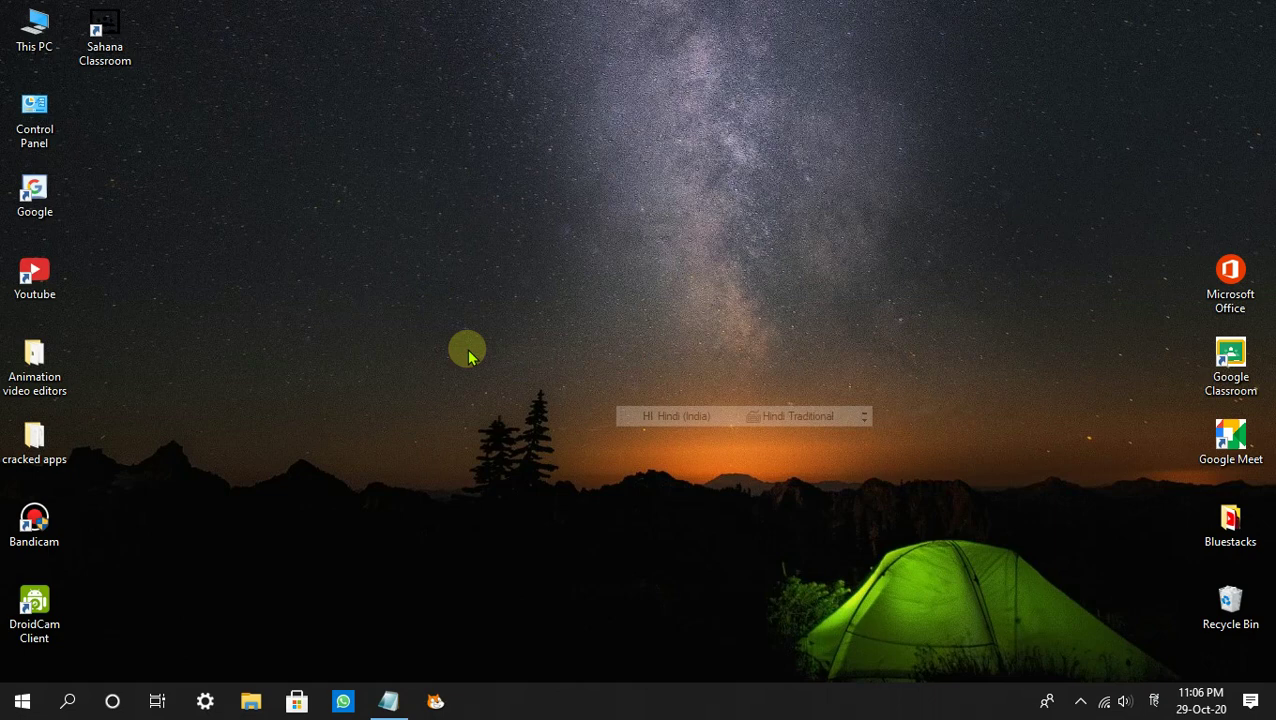
Minimize the Language bar to the taskbar and switch the input language to English (India).
click(862, 413)
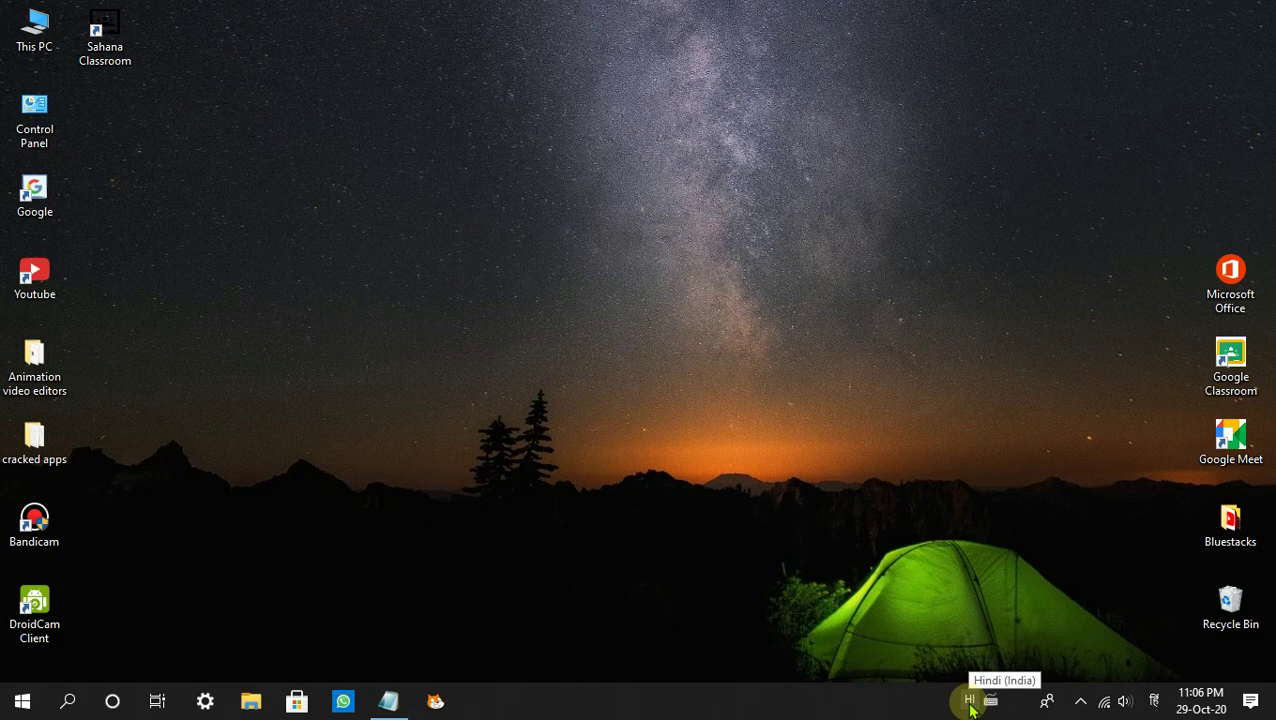
click(970, 700)
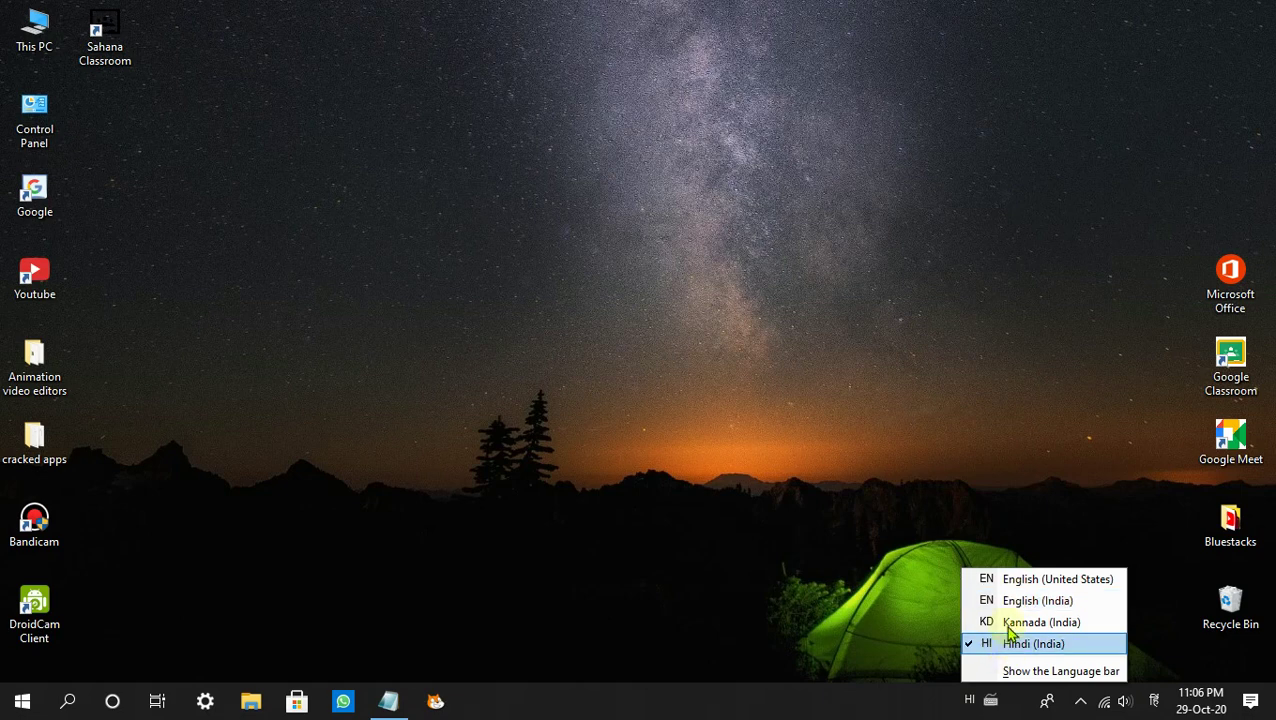
click(1080, 600)
right_click(743, 397)
click(770, 449)
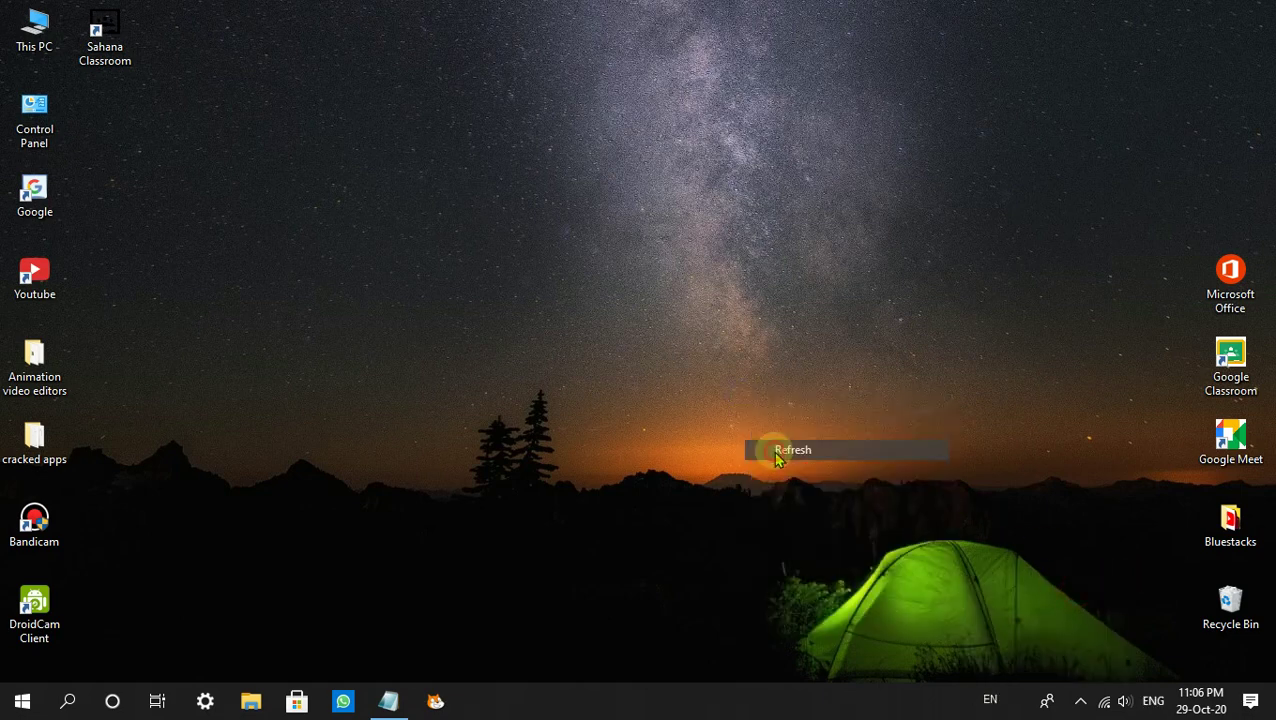